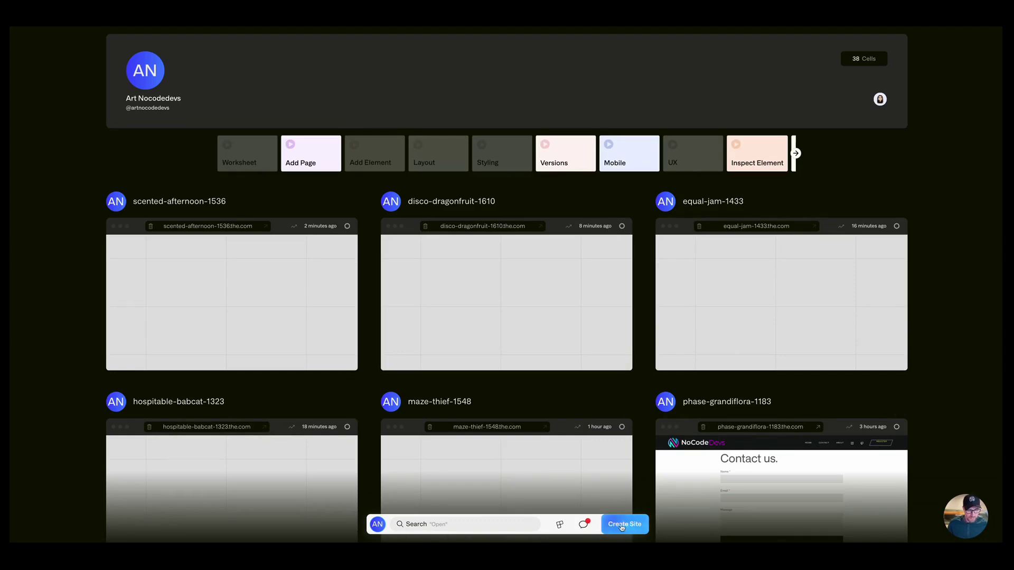
# Step: Create a new site, open it for editing and enlarge its worksheet area
pyautogui.click(625, 525)
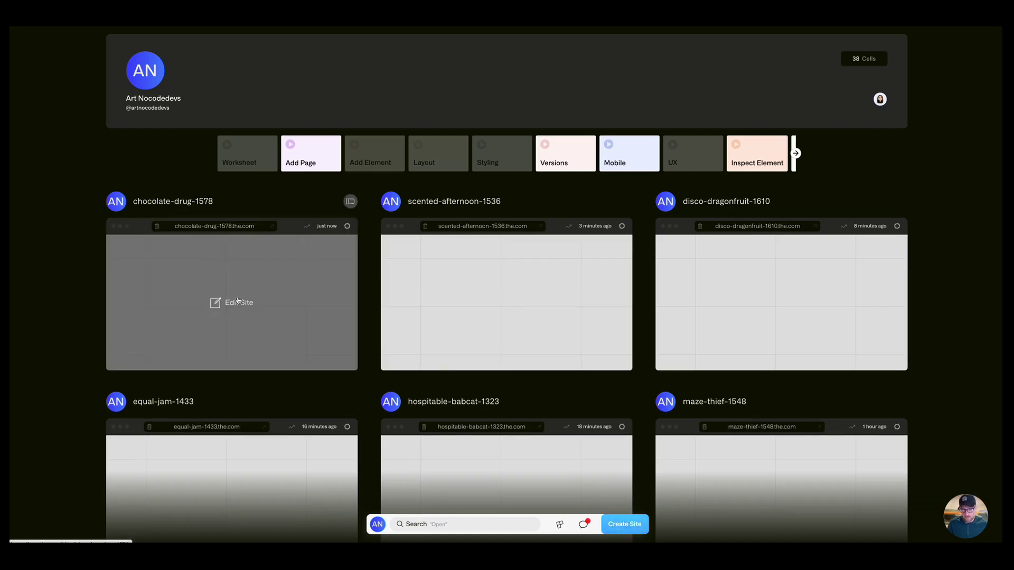
pyautogui.click(239, 304)
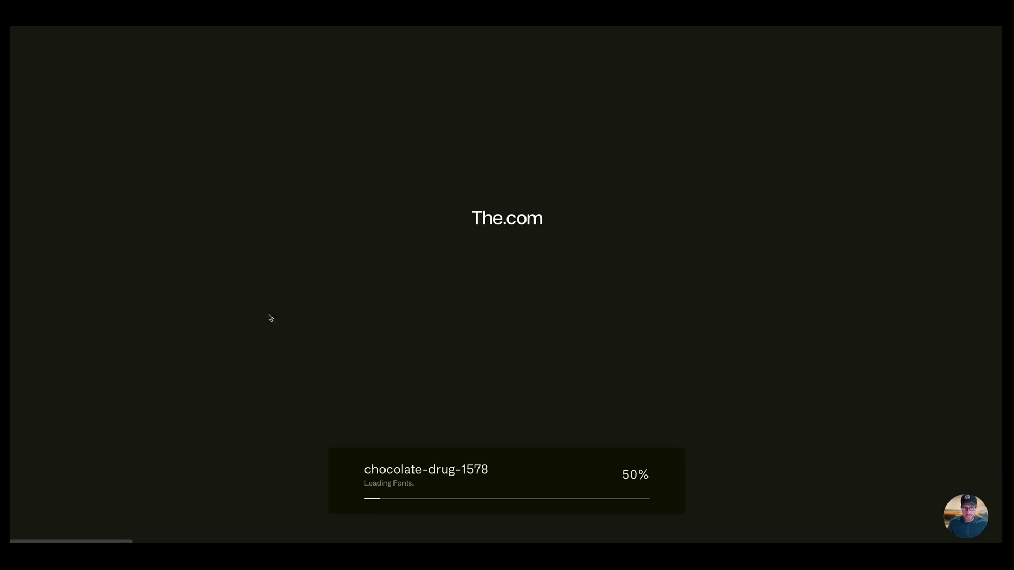
pyautogui.moveTo(285, 408); pyautogui.dragTo(291, 291)
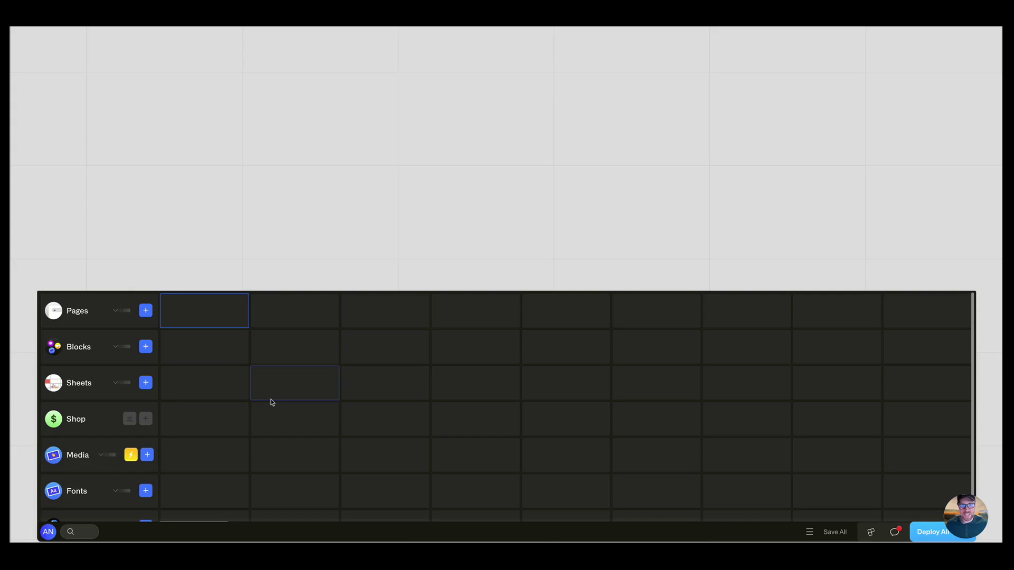
pyautogui.moveTo(244, 292)
pyautogui.mouseDown()
pyautogui.moveTo(249, 321)
pyautogui.moveTo(251, 311)
pyautogui.mouseUp()
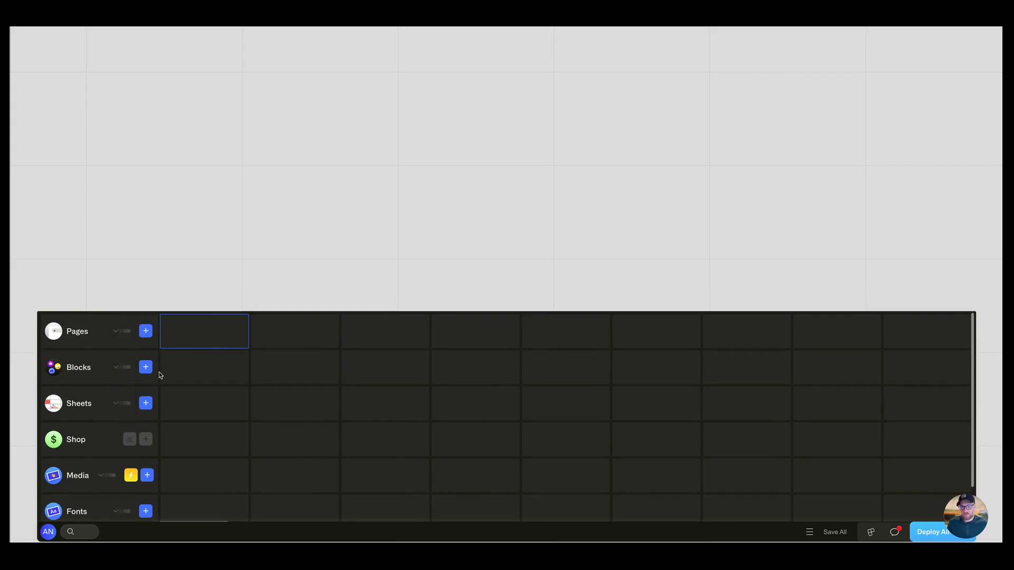
pyautogui.click(118, 367)
pyautogui.scroll(-1, 91, 413)
pyautogui.click(106, 427)
pyautogui.scroll(1, 110, 406)
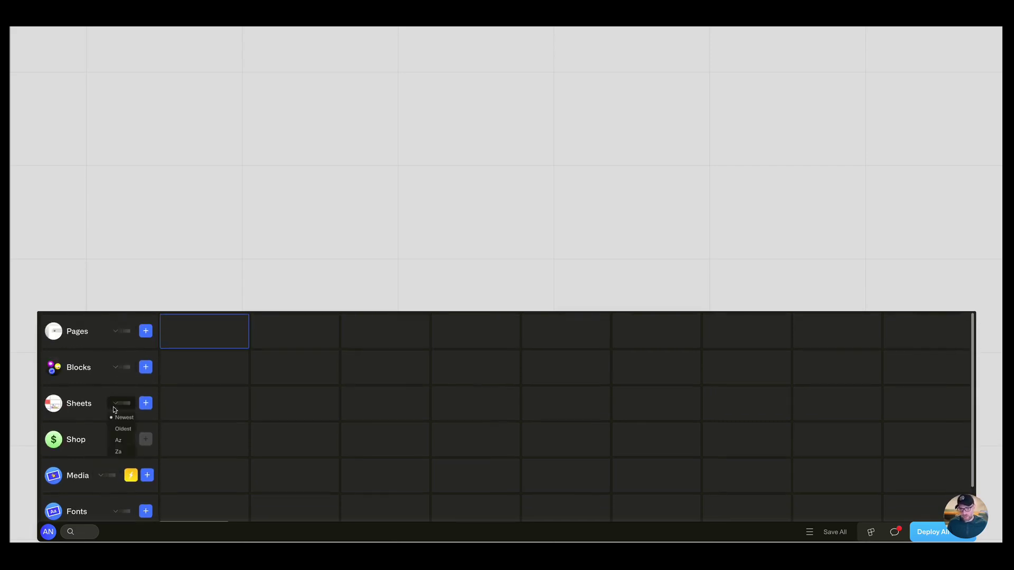
pyautogui.scroll(-1, 100, 412)
pyautogui.scroll(1, 100, 412)
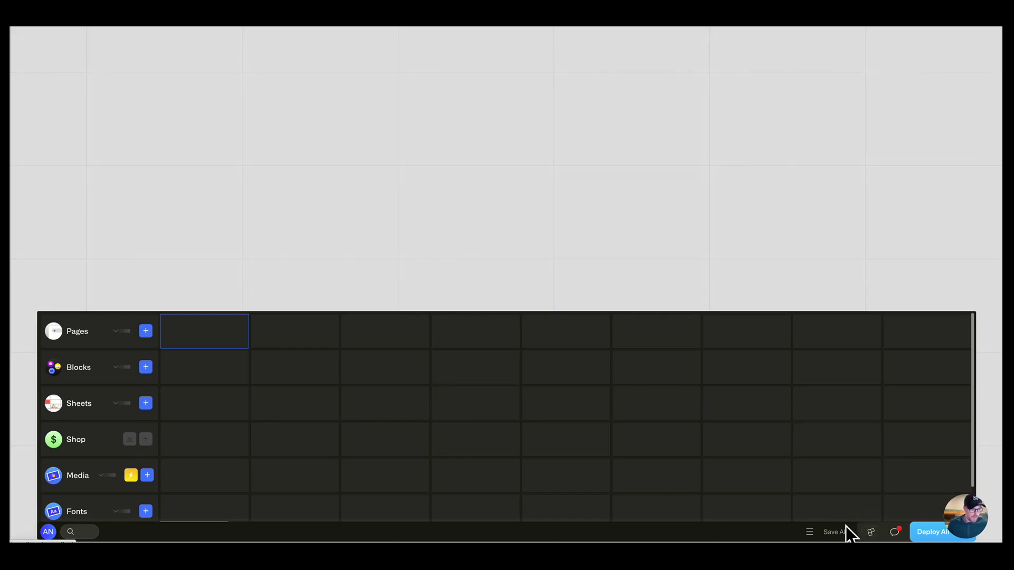
# Step: Find the Employee Card block in the community blocks and remix it to the newly created site
pyautogui.click(871, 532)
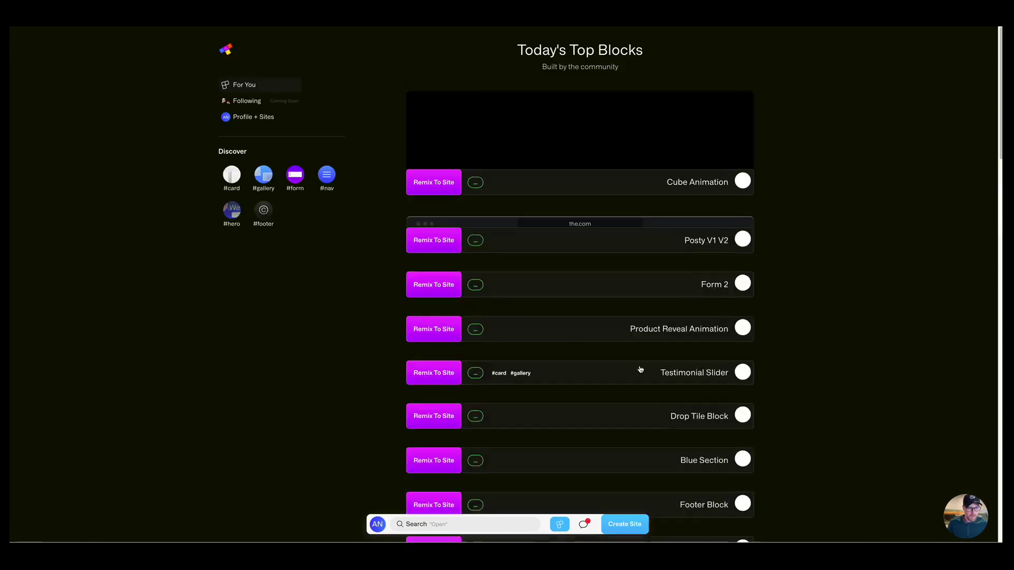
pyautogui.scroll(-20, 532, 243)
pyautogui.scroll(-15, 533, 247)
pyautogui.scroll(-15, 533, 250)
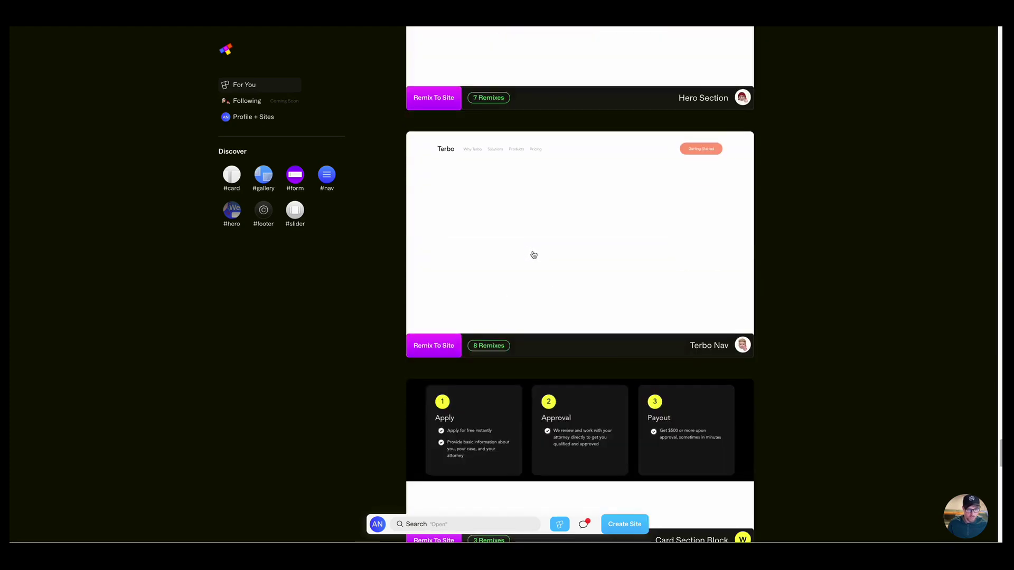
pyautogui.scroll(-12, 532, 252)
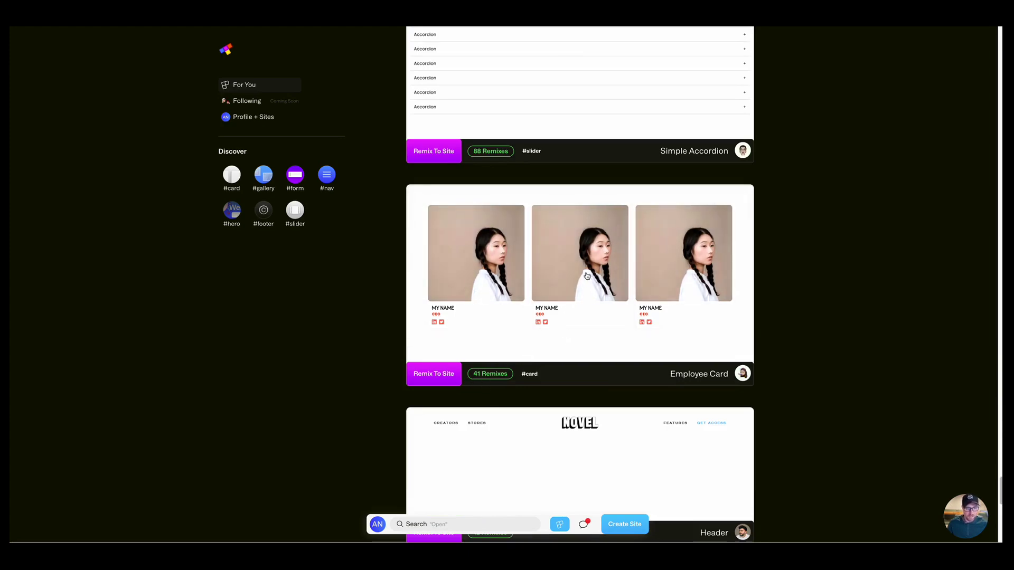
pyautogui.click(444, 376)
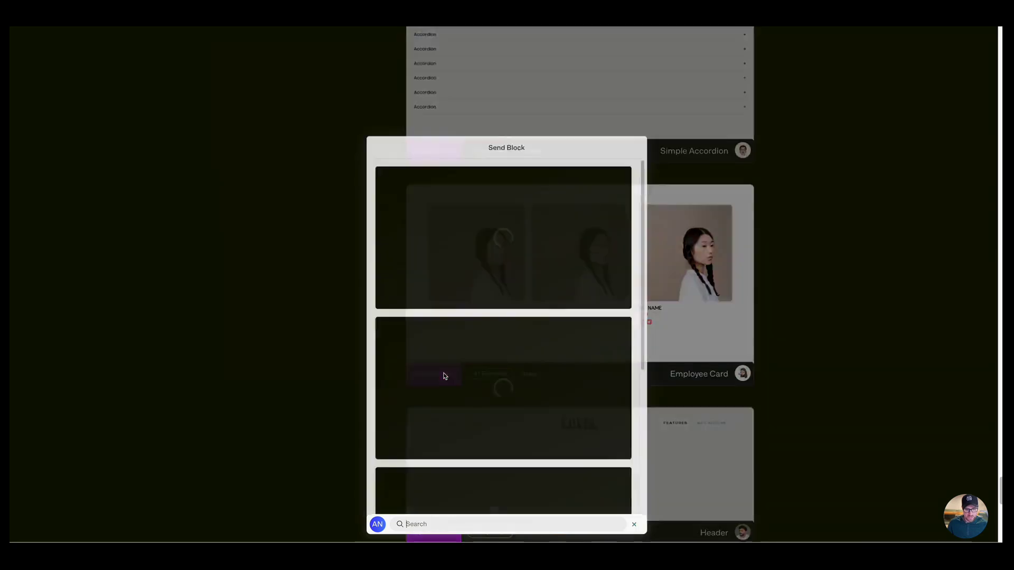
pyautogui.moveTo(502, 169)
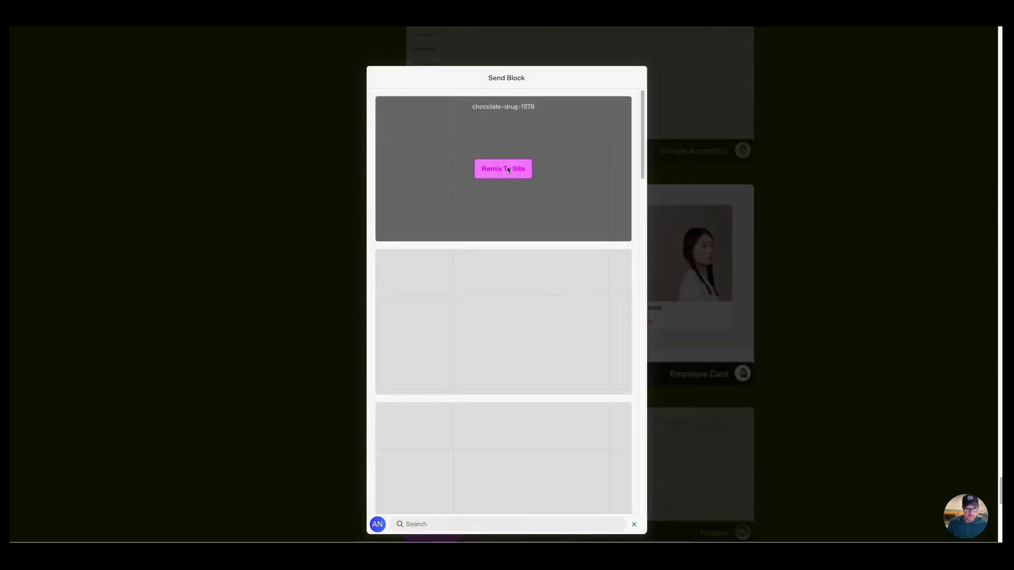
pyautogui.click(508, 169)
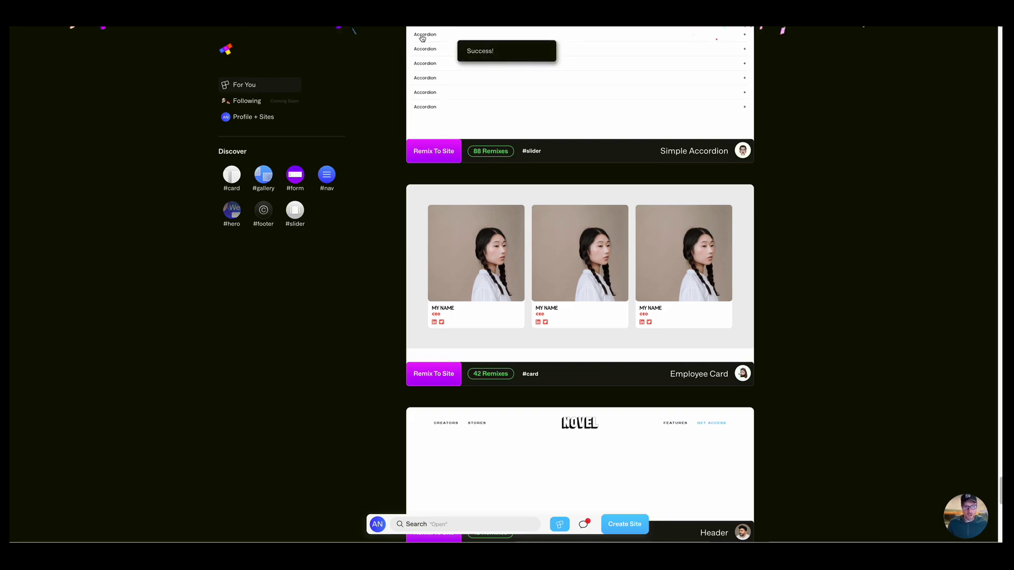
# Step: Reopen the new site from the profile and open the Employee Card V1 block, keeping the card preview visible above its elements
pyautogui.click(378, 525)
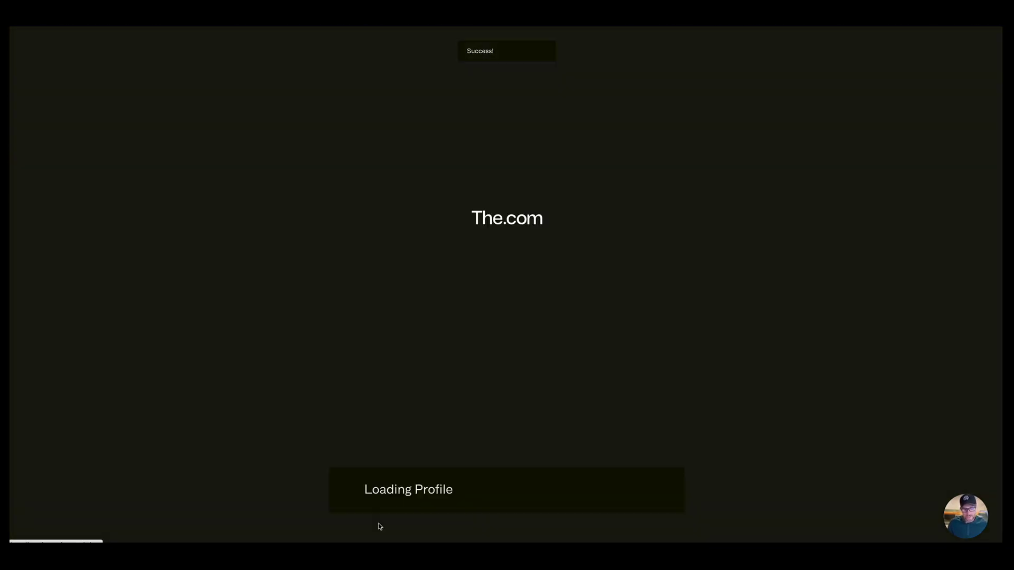
pyautogui.click(245, 302)
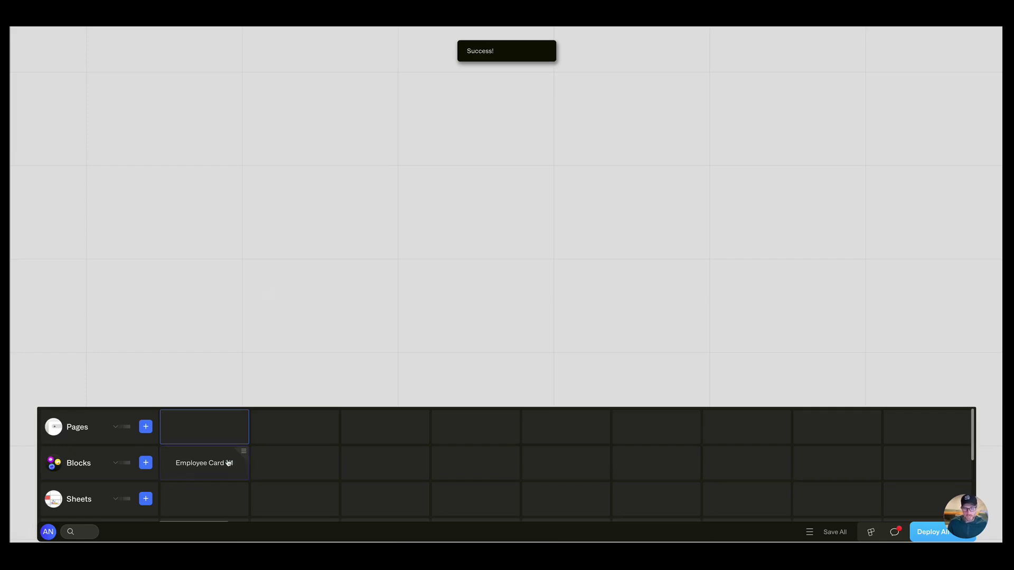
pyautogui.moveTo(245, 322)
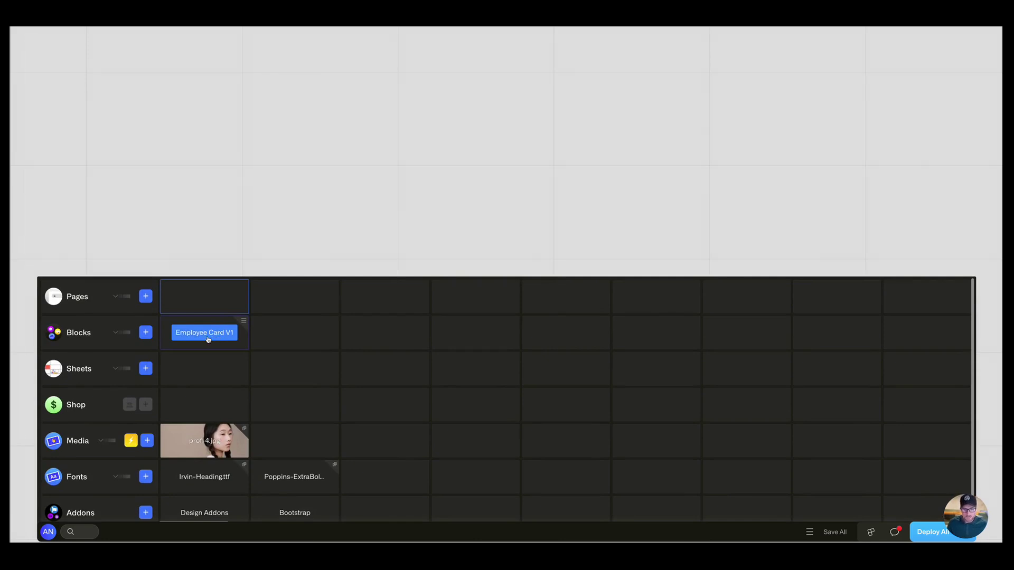
pyautogui.click(208, 340)
pyautogui.moveTo(288, 276); pyautogui.dragTo(295, 362)
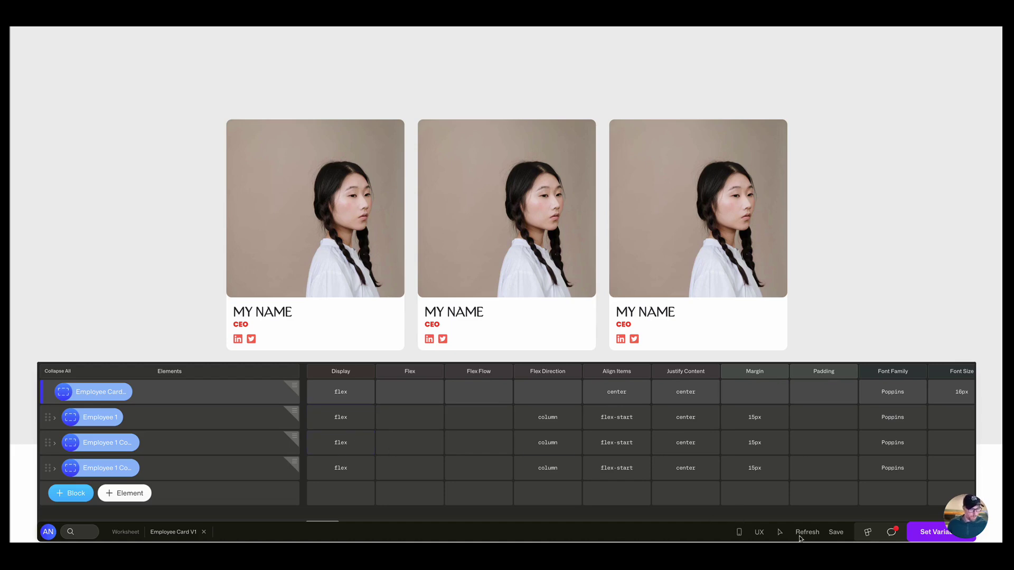
# Step: Create a blank sheet in the site's worksheet and open it
pyautogui.click(127, 534)
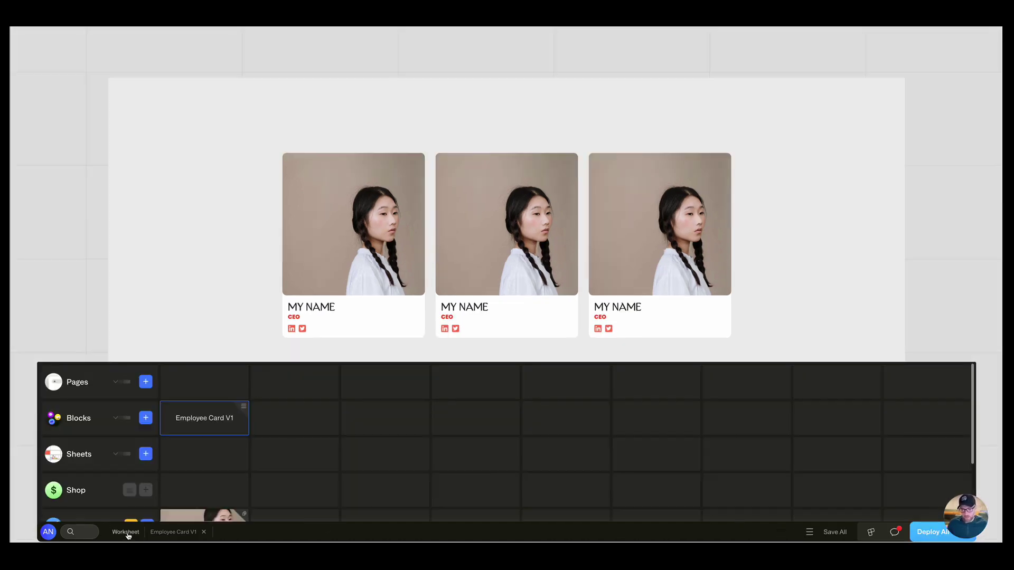
pyautogui.click(115, 455)
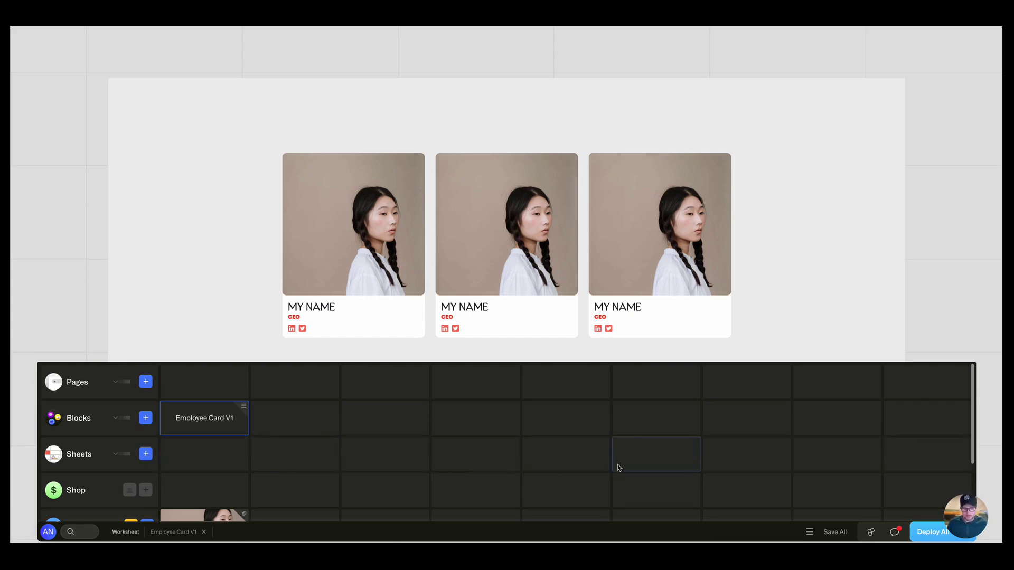
pyautogui.click(146, 455)
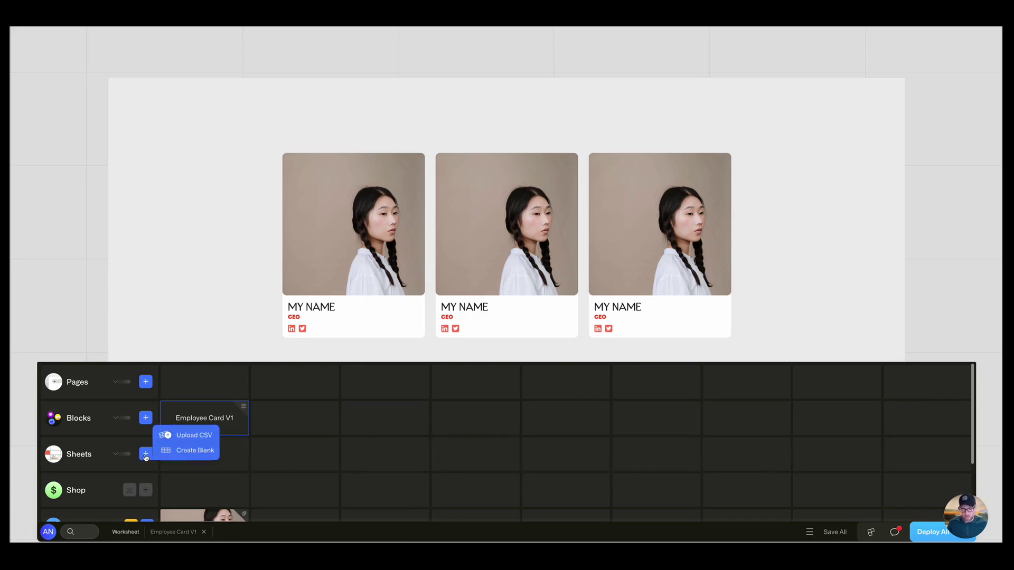
pyautogui.click(194, 451)
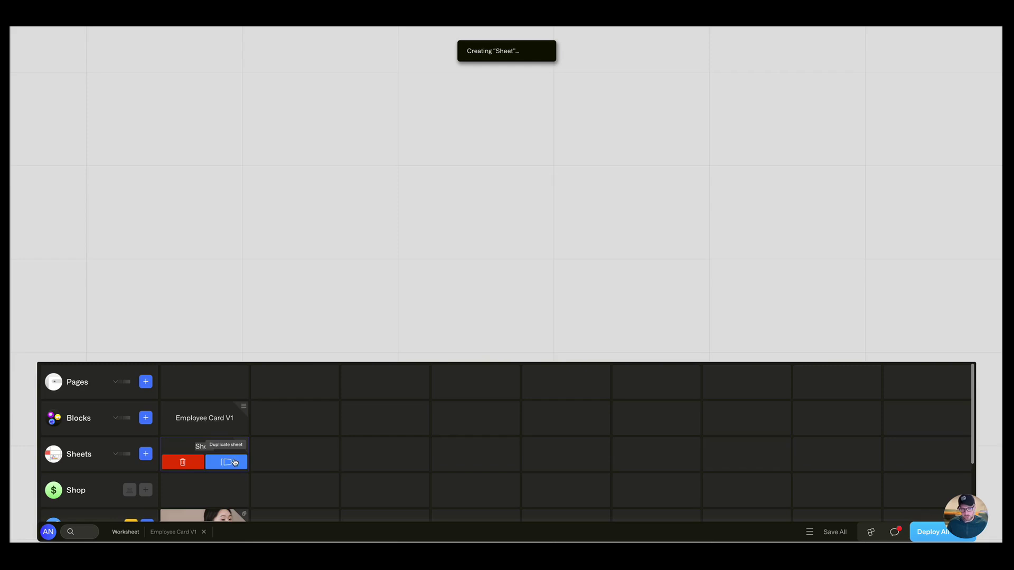
pyautogui.click(235, 463)
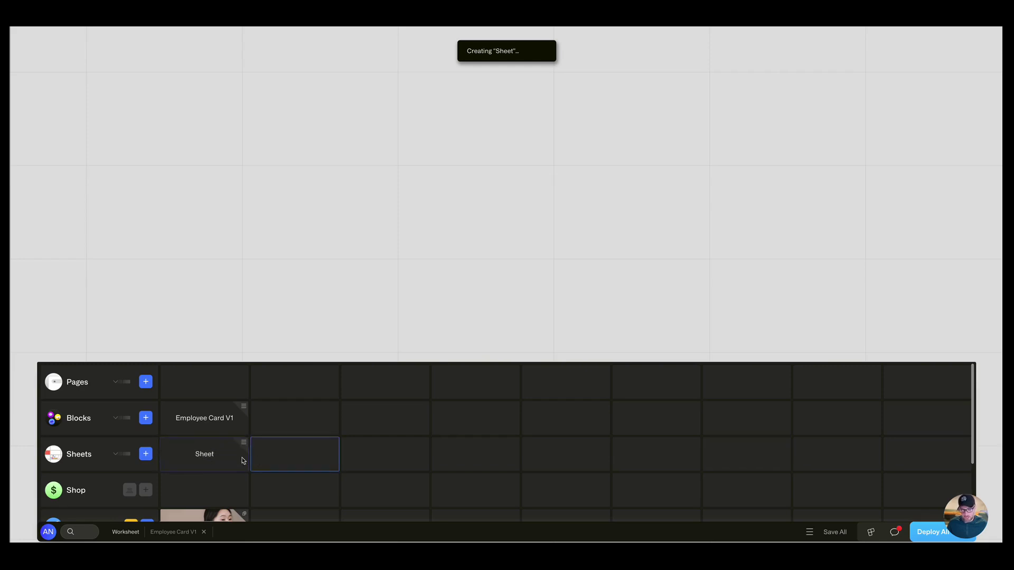
pyautogui.doubleClick(210, 448)
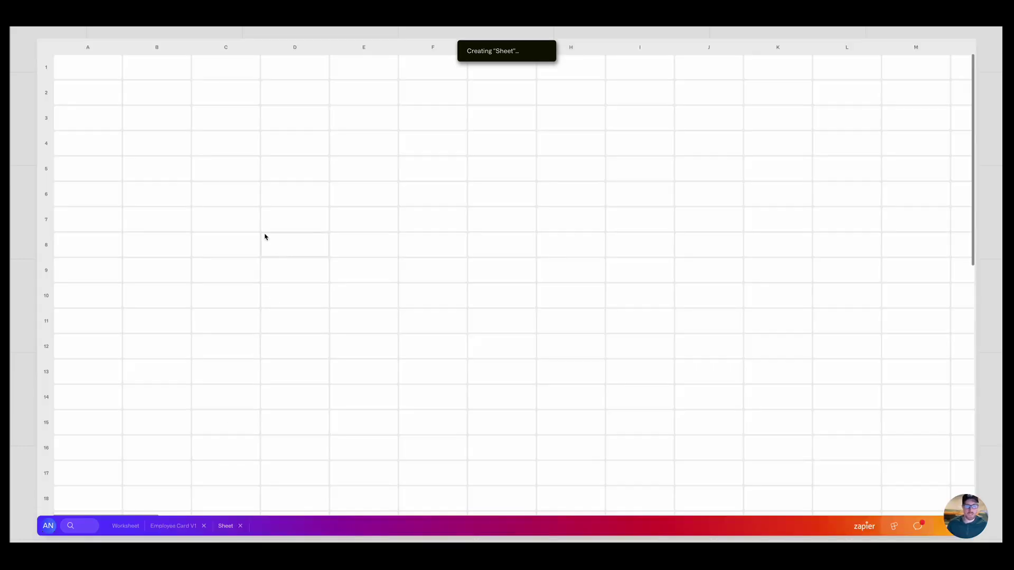
# Step: Enter the column headers photo, name and title in cells A1 to C1 of the sheet
pyautogui.click(116, 70)
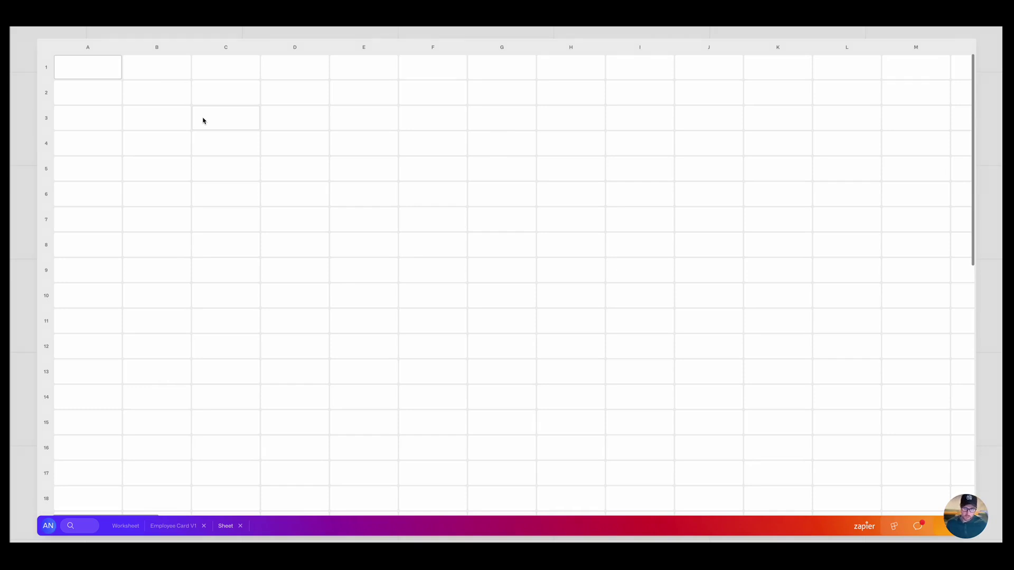
pyautogui.write('photo')
pyautogui.press('Tab')
pyautogui.write('name')
pyautogui.press('Tab')
pyautogui.write('t')
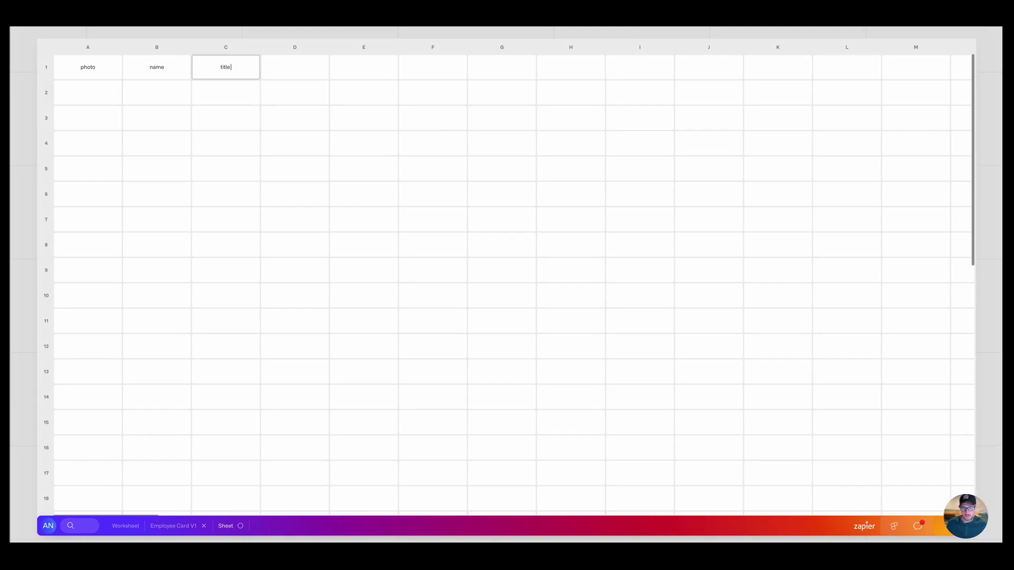
pyautogui.press('Escape')
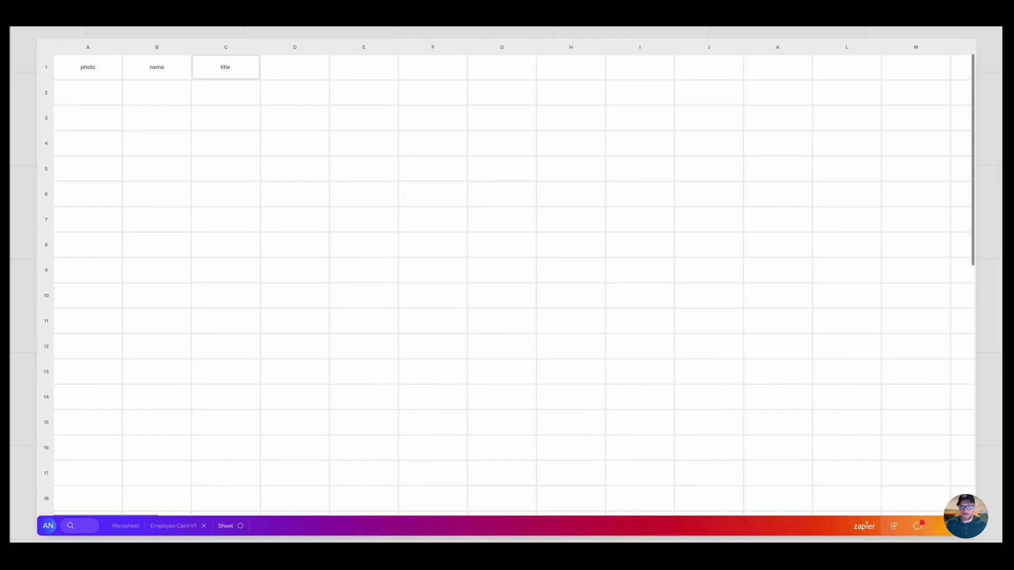
# Step: Add four portrait image files to the photo column, one each in cells A2 to A5
pyautogui.moveTo(639, 245); pyautogui.dragTo(94, 92)
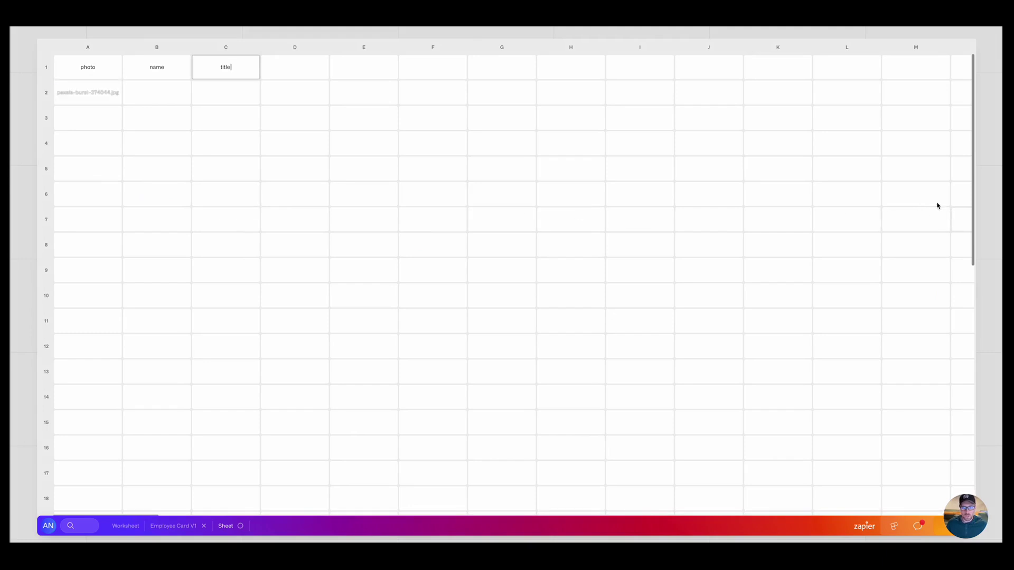
pyautogui.moveTo(708, 244); pyautogui.dragTo(88, 118)
pyautogui.moveTo(580, 284); pyautogui.dragTo(88, 141)
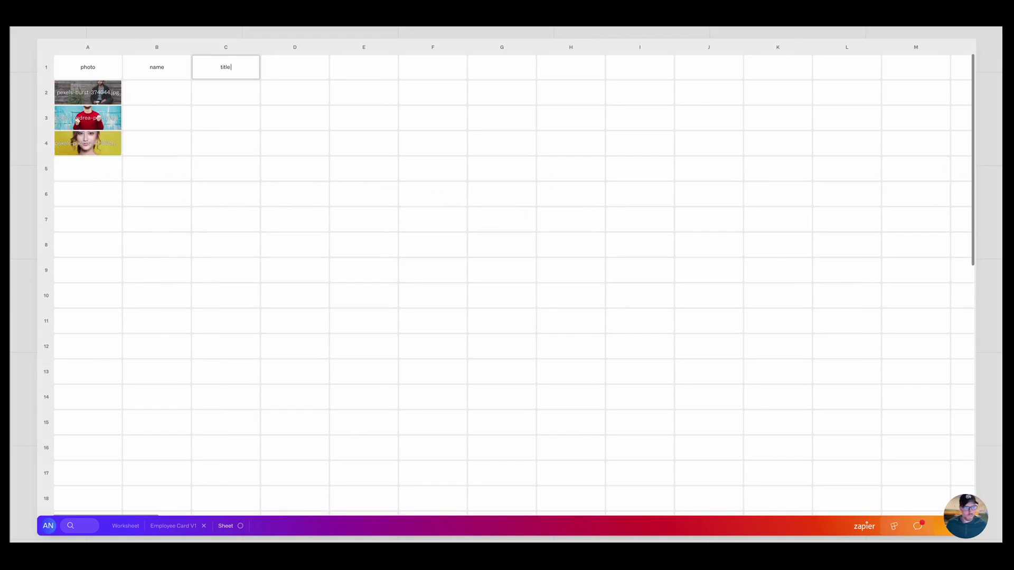
pyautogui.moveTo(740, 264); pyautogui.dragTo(87, 169)
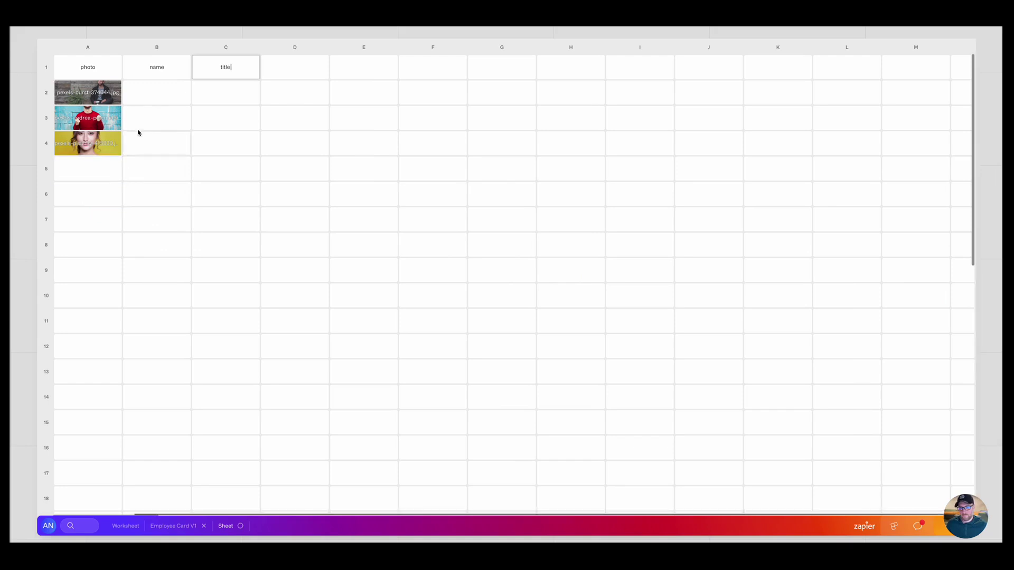
# Step: Fill in the first two employees' first names in cells B2 and B3 of the name column
pyautogui.doubleClick(154, 95)
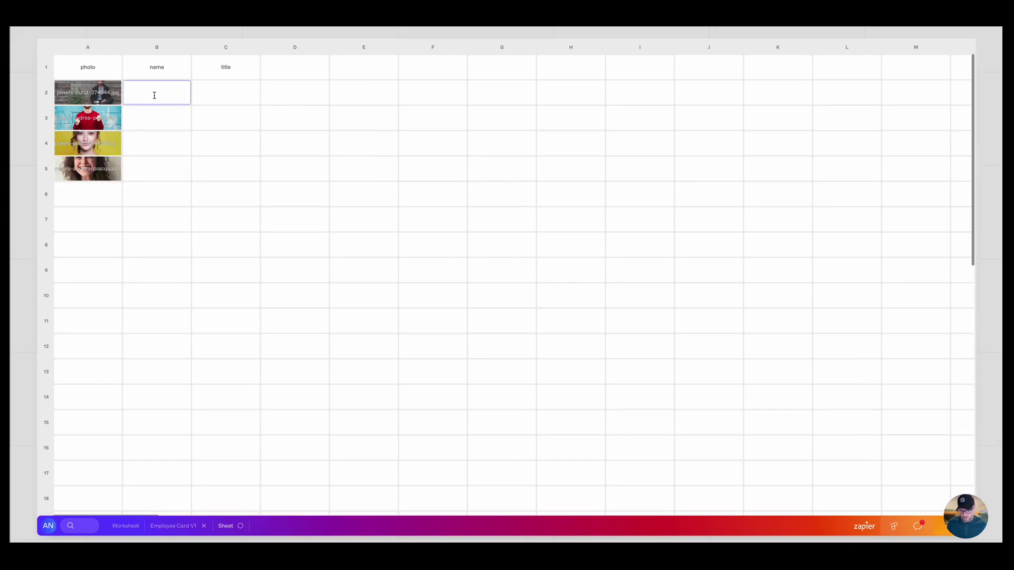
pyautogui.click(162, 123)
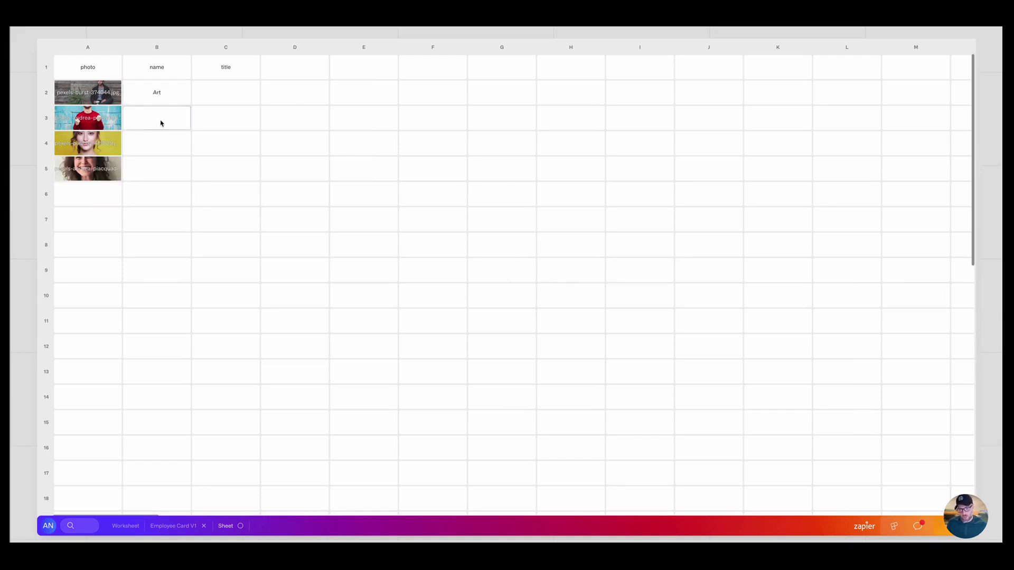
pyautogui.hotkey('ctrl', 'v')
pyautogui.press('BackSpace')
pyautogui.press('BackSpace')
pyautogui.press('BackSpace')
pyautogui.press('BackSpace')
pyautogui.press('BackSpace')
pyautogui.press('BackSpace')
pyautogui.press('BackSpace')
pyautogui.press('BackSpace')
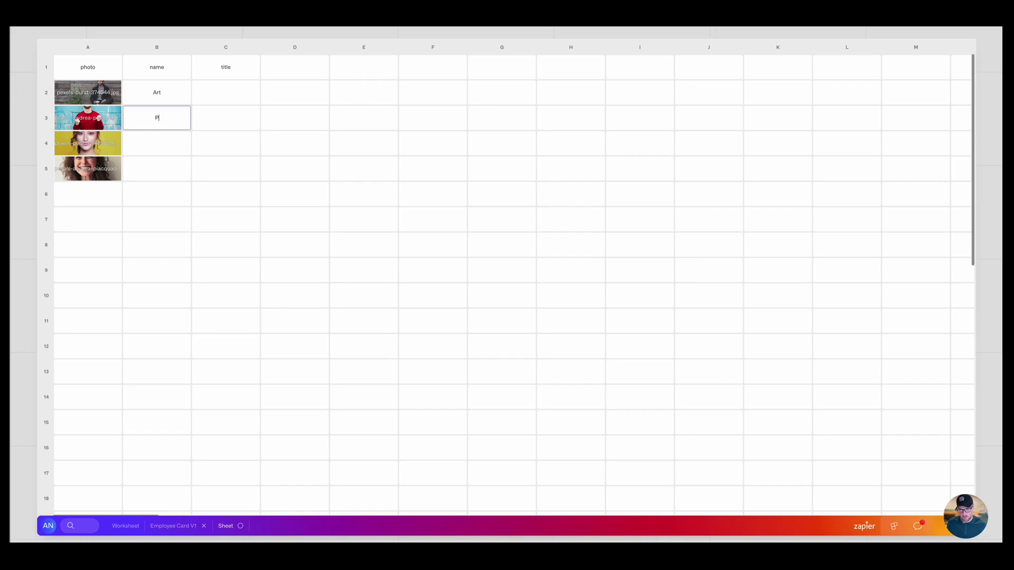
# Step: Fill in the remaining two employees' first names in cells B4 and B5 of the name column
pyautogui.click(169, 140)
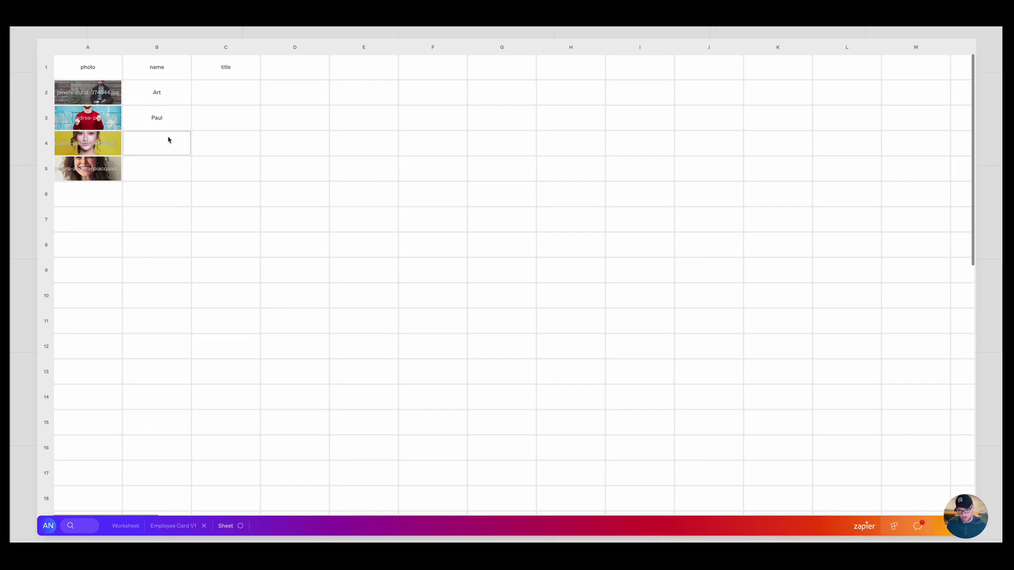
pyautogui.hotkey('ctrl', 'v')
pyautogui.press('BackSpace')
pyautogui.press('BackSpace')
pyautogui.press('BackSpace')
pyautogui.press('BackSpace')
pyautogui.press('BackSpace')
pyautogui.press('BackSpace')
pyautogui.press('BackSpace')
pyautogui.press('BackSpace')
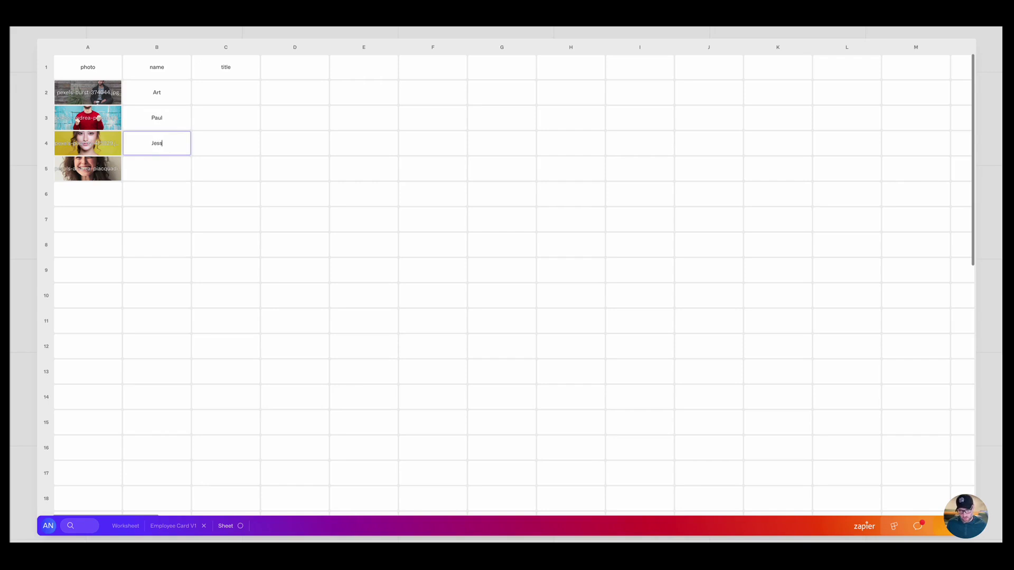
pyautogui.click(163, 169)
pyautogui.write('CapsLockS')
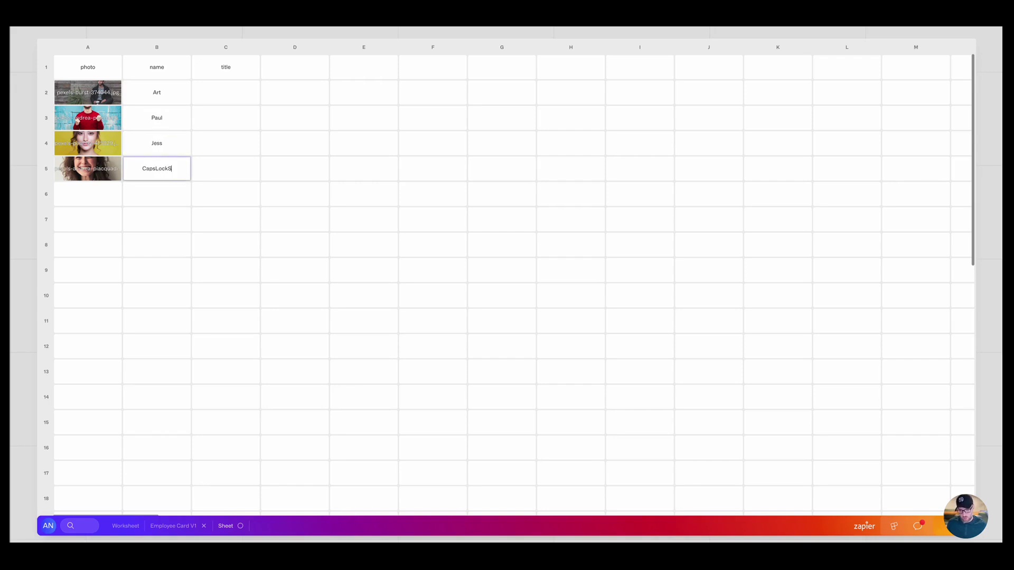
pyautogui.moveTo(171, 168); pyautogui.dragTo(133, 168)
pyautogui.write('s')
pyautogui.click(229, 97)
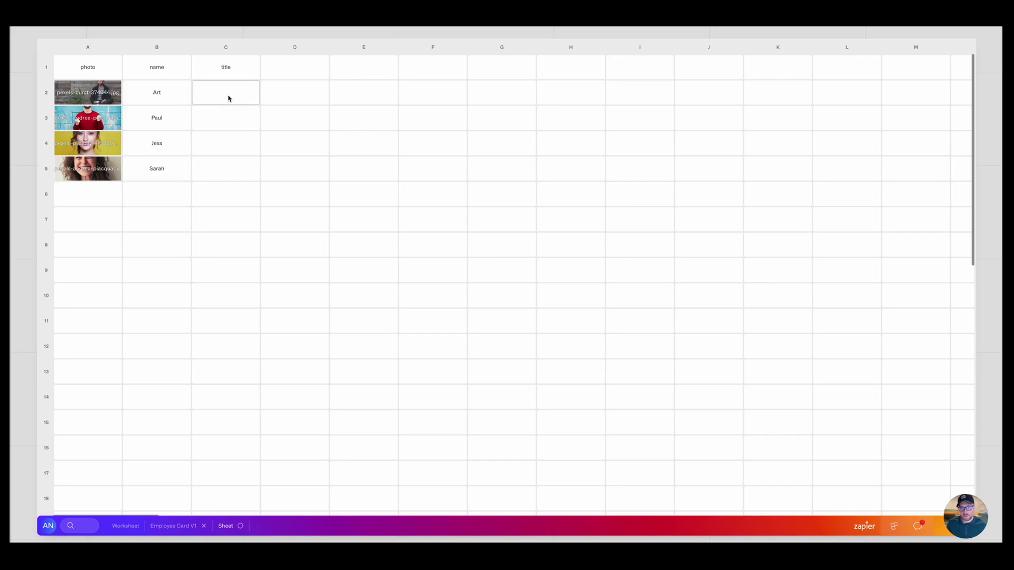
# Step: Fill in the titles CMO, CEO and Marketing in cells C2 to C4 of the title column
pyautogui.write('CMO')
pyautogui.press('Return')
pyautogui.write('CEO')
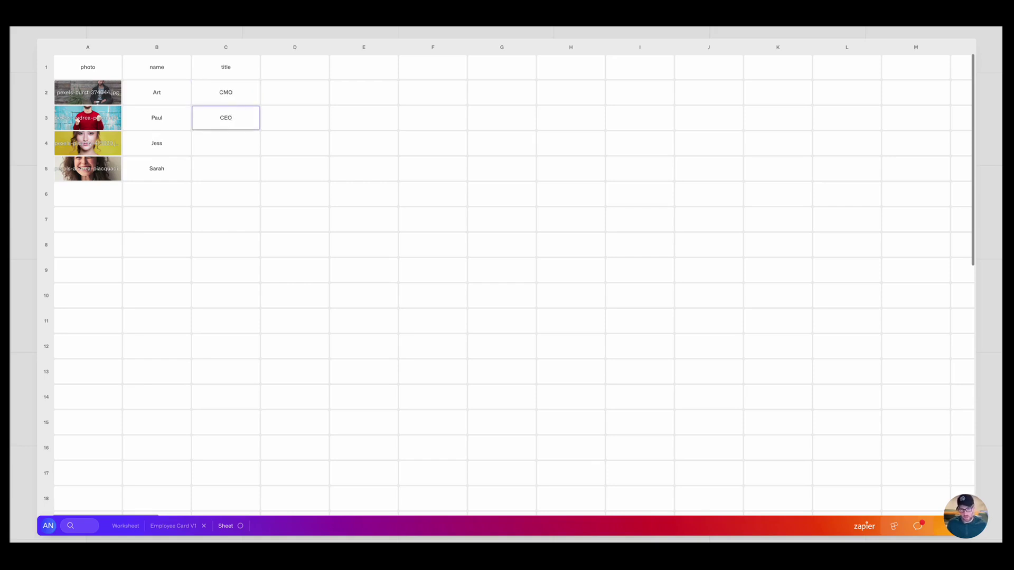
pyautogui.press('Return')
pyautogui.write('M')
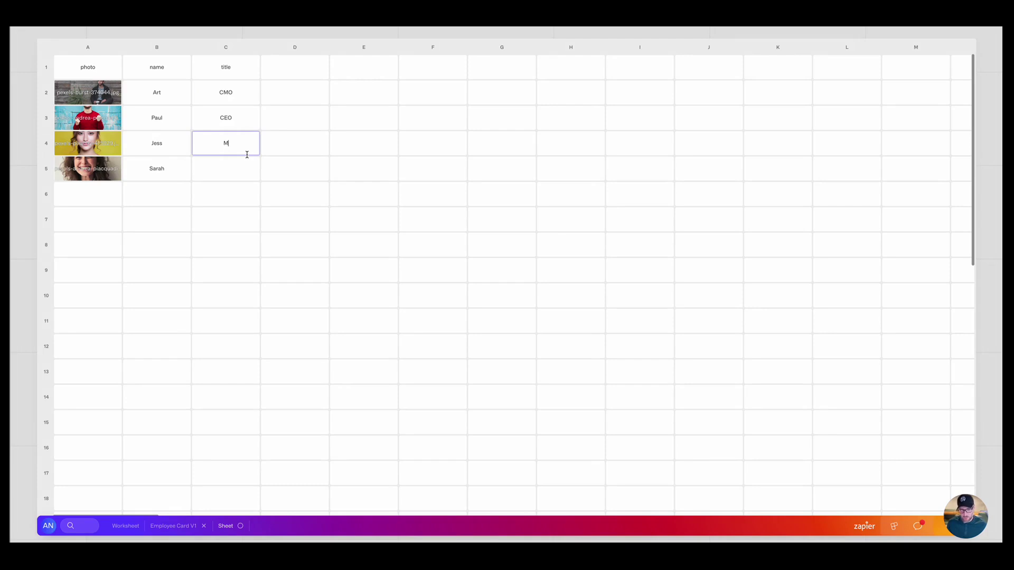
pyautogui.write('arketing')
# Step: Enter Design as the fourth employee's title in cell C5, removing any mistyped characters
pyautogui.click(227, 172)
pyautogui.write('CapsLock')
pyautogui.write(' key')
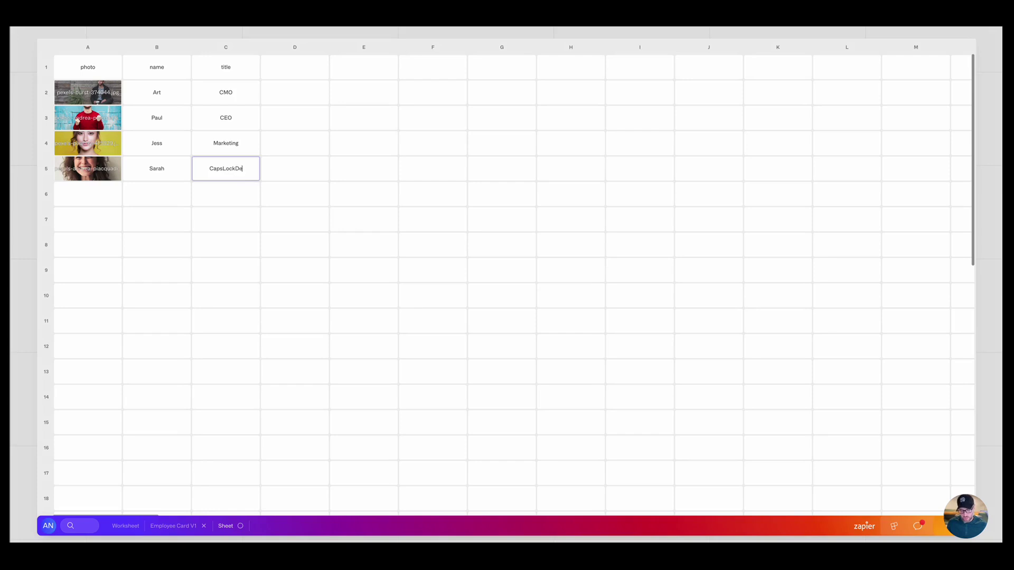
pyautogui.press('BackSpace')
pyautogui.press('BackSpace')
pyautogui.press('BackSpace')
pyautogui.press('BackSpace')
pyautogui.press('BackSpace')
pyautogui.press('BackSpace')
pyautogui.press('BackSpace')
pyautogui.click(246, 200)
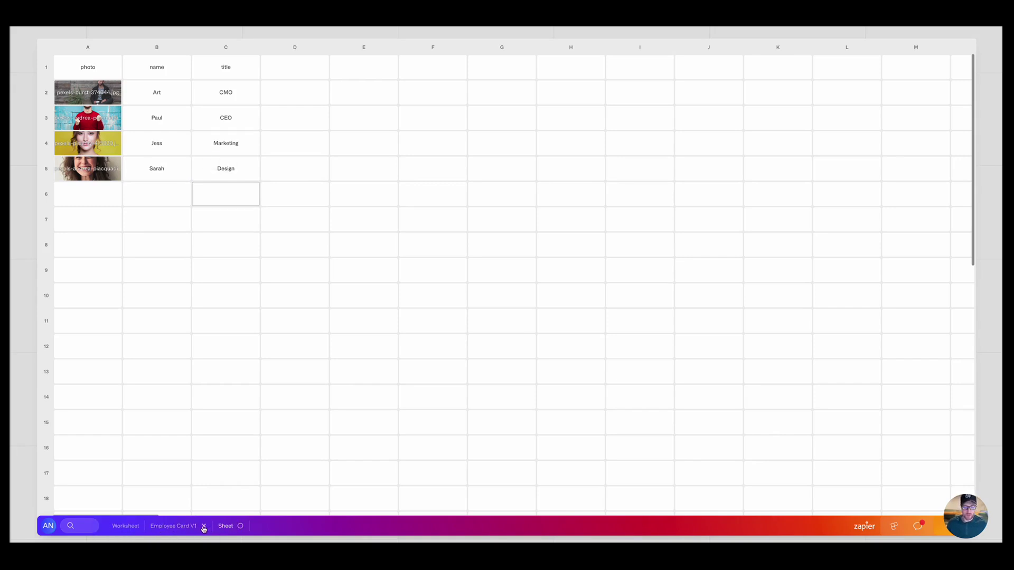
# Step: In the Employee Card V1 block, delete the two copies of the Employee 1 card and keep only the original
pyautogui.click(176, 527)
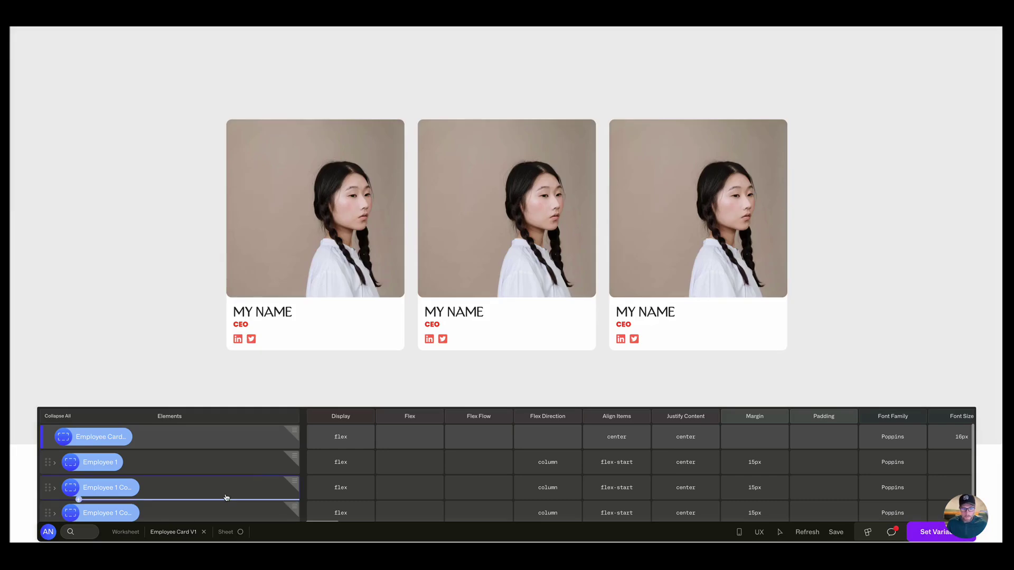
pyautogui.moveTo(302, 408); pyautogui.dragTo(316, 365)
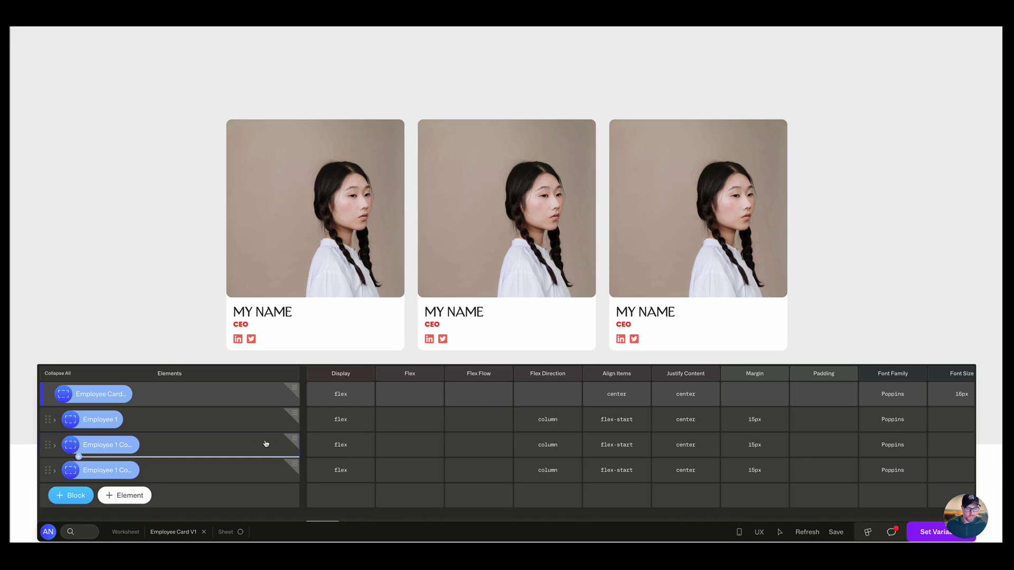
pyautogui.click(294, 441)
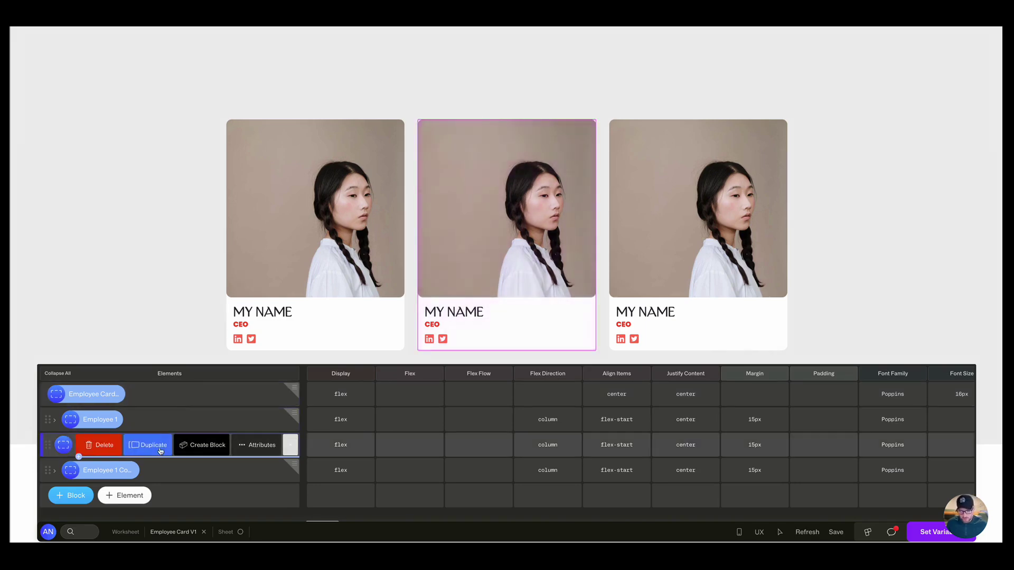
pyautogui.click(104, 445)
pyautogui.click(246, 445)
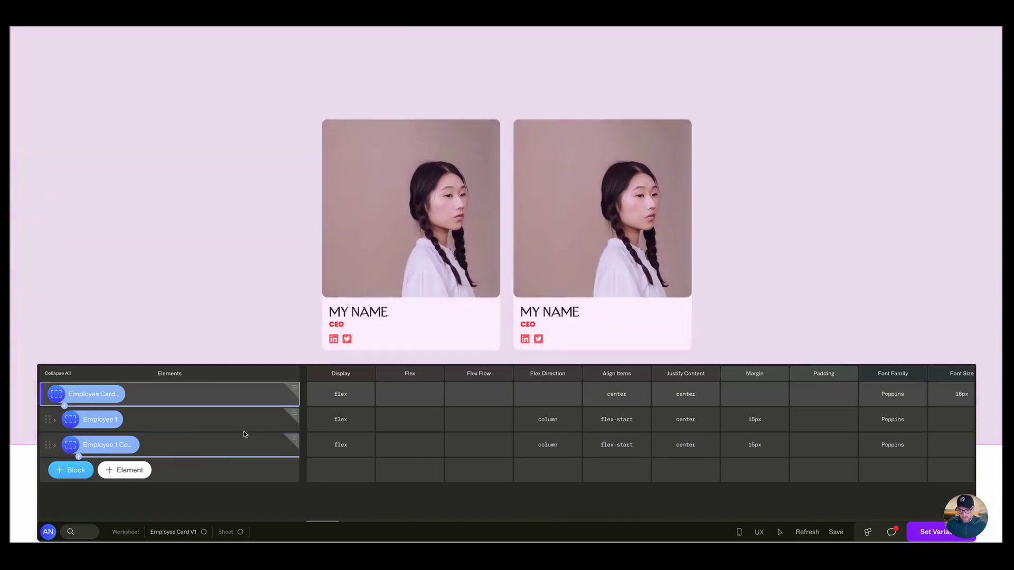
pyautogui.click(294, 441)
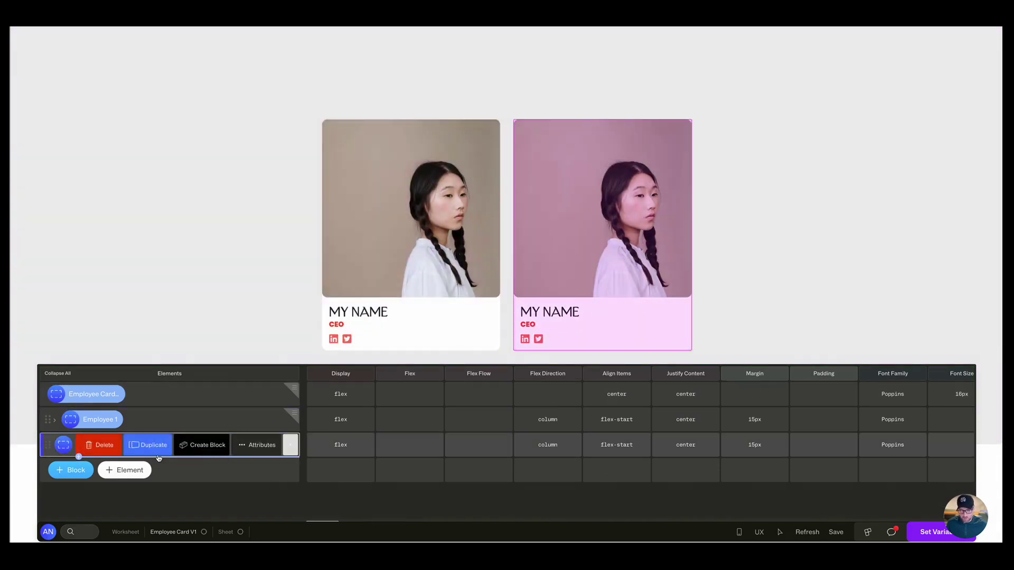
pyautogui.click(104, 445)
pyautogui.click(252, 446)
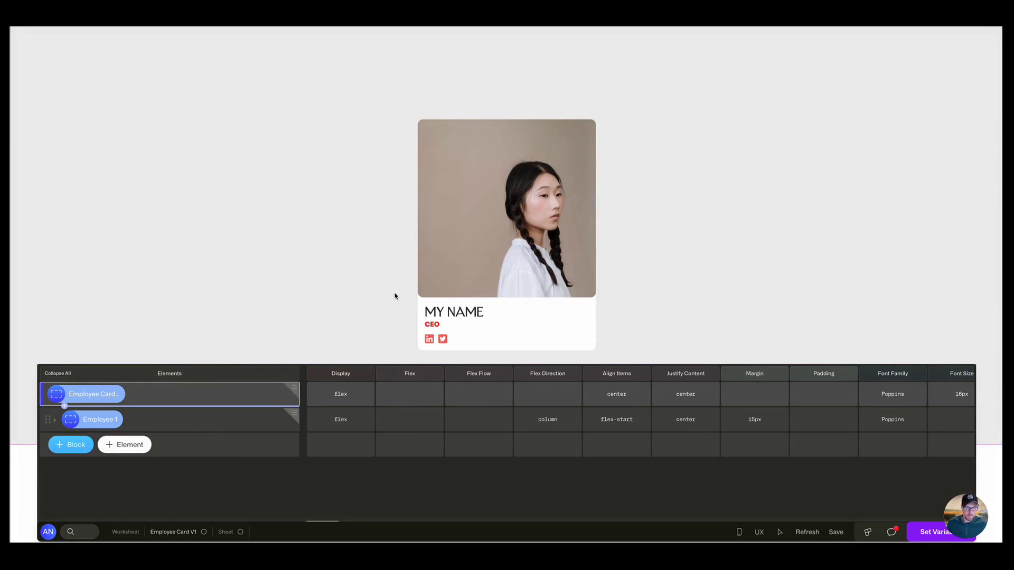
# Step: Add a Sheet Feed element linked to the sheet named Sheet and place it above the Employee 1 container
pyautogui.click(123, 449)
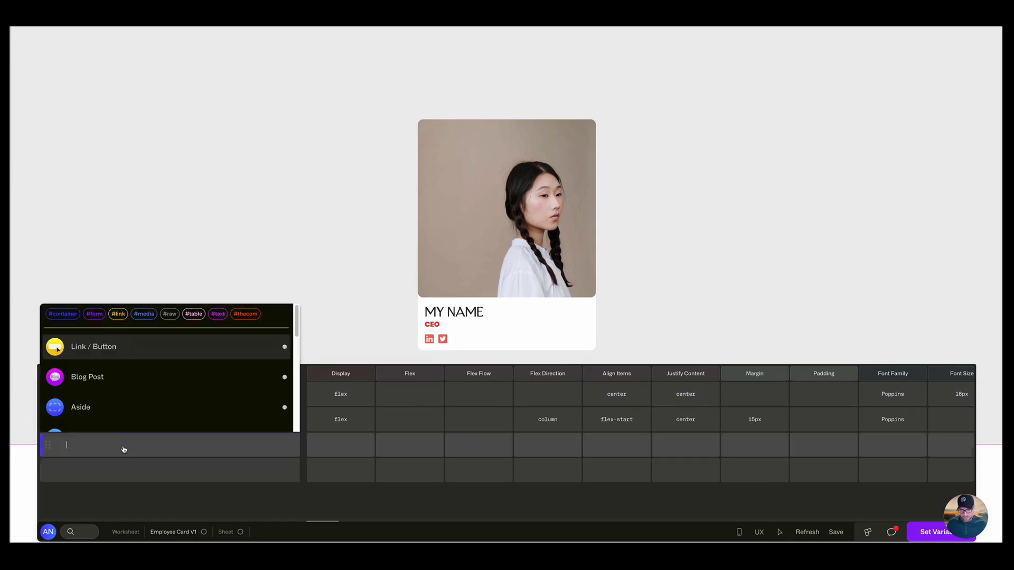
pyautogui.write('sheet')
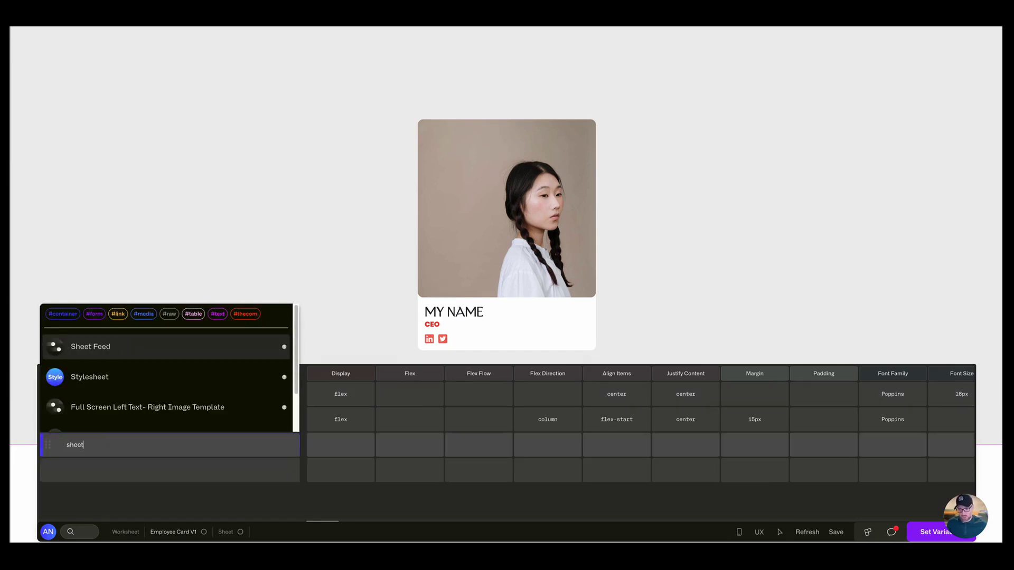
pyautogui.click(76, 350)
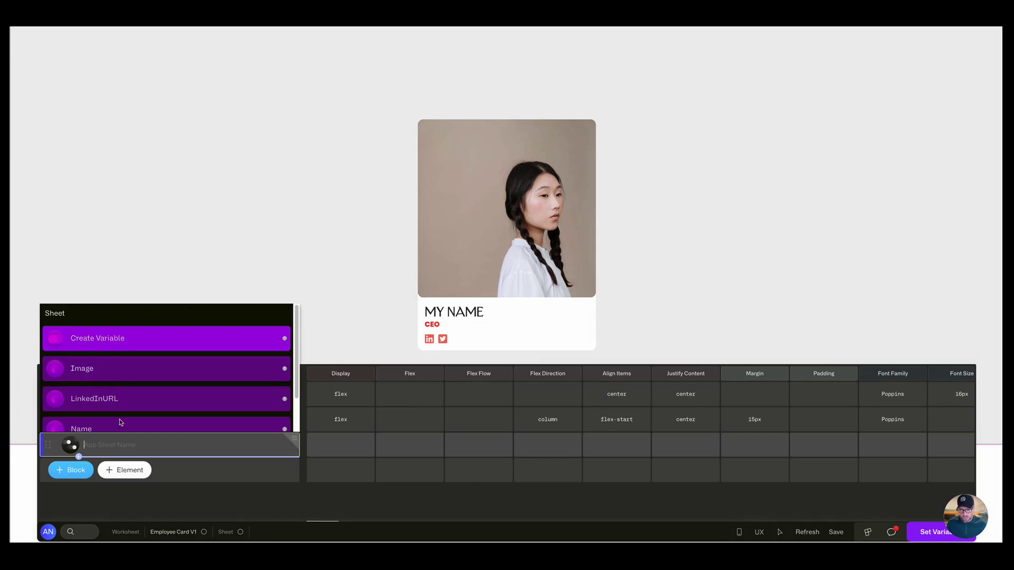
pyautogui.click(118, 448)
pyautogui.write('Sheet')
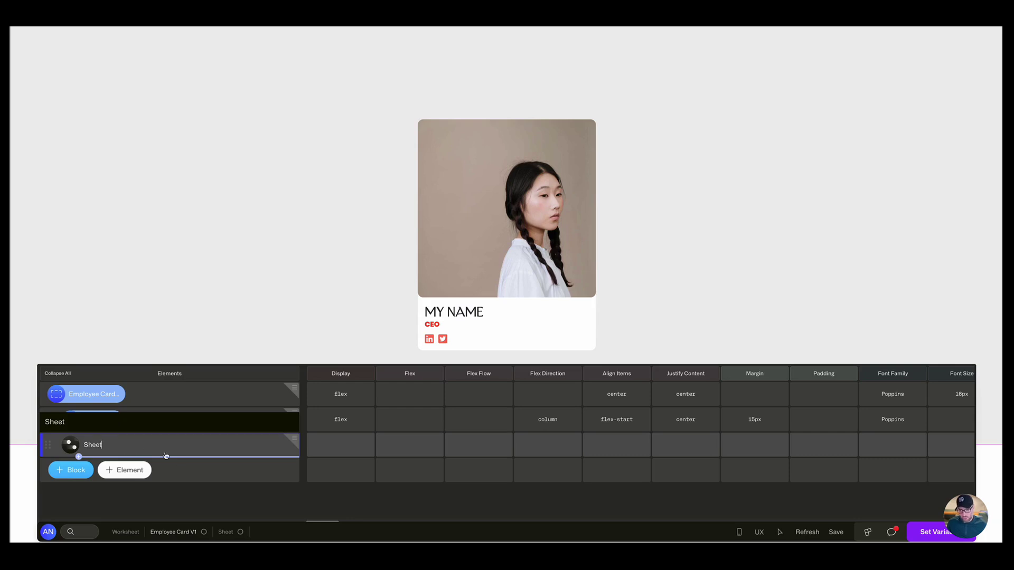
pyautogui.click(197, 484)
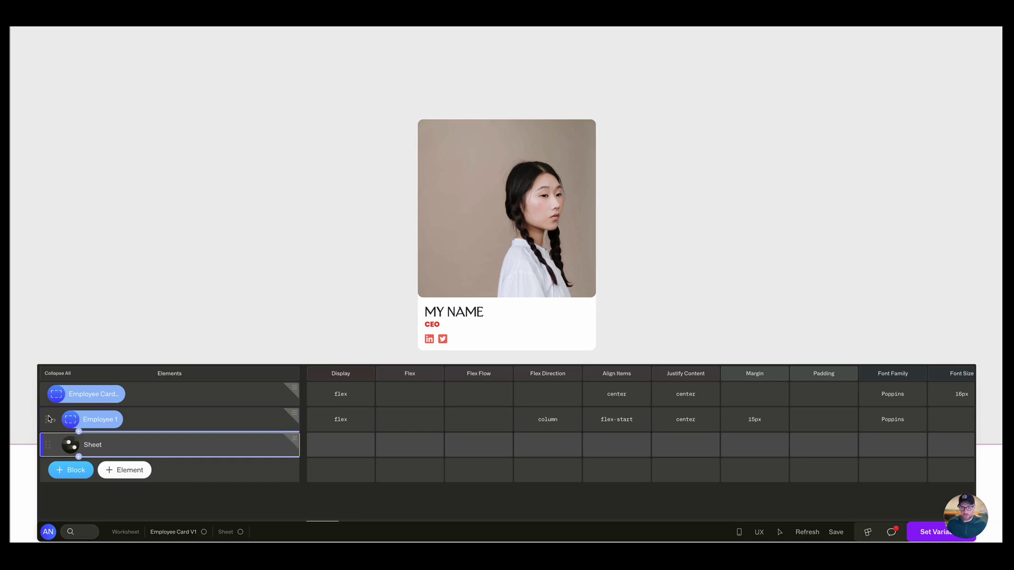
pyautogui.moveTo(49, 451); pyautogui.dragTo(50, 423)
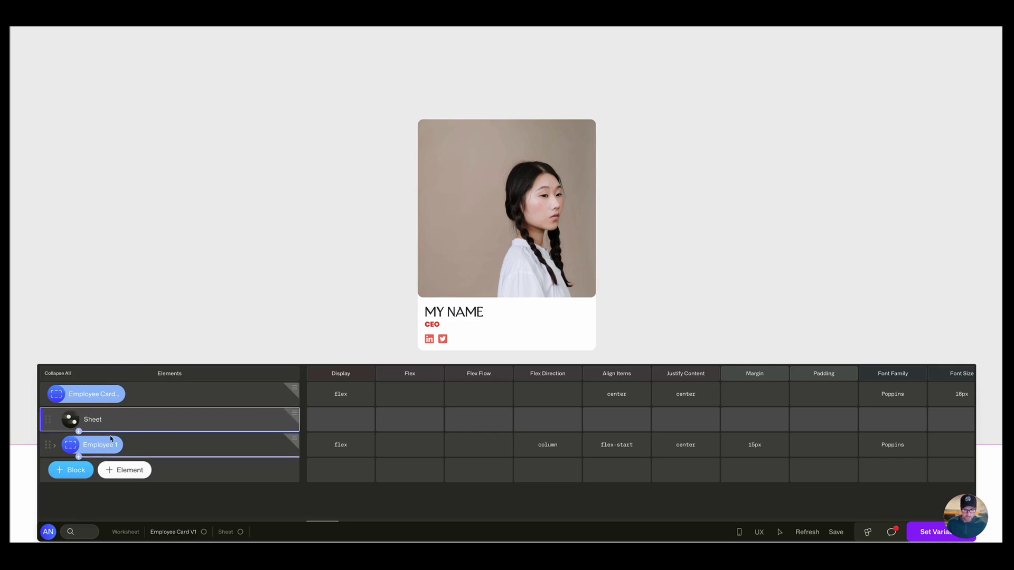
# Step: Set the sheet feed's starting row to 2 to skip the header row, with Sheet as its sheet name
pyautogui.click(294, 416)
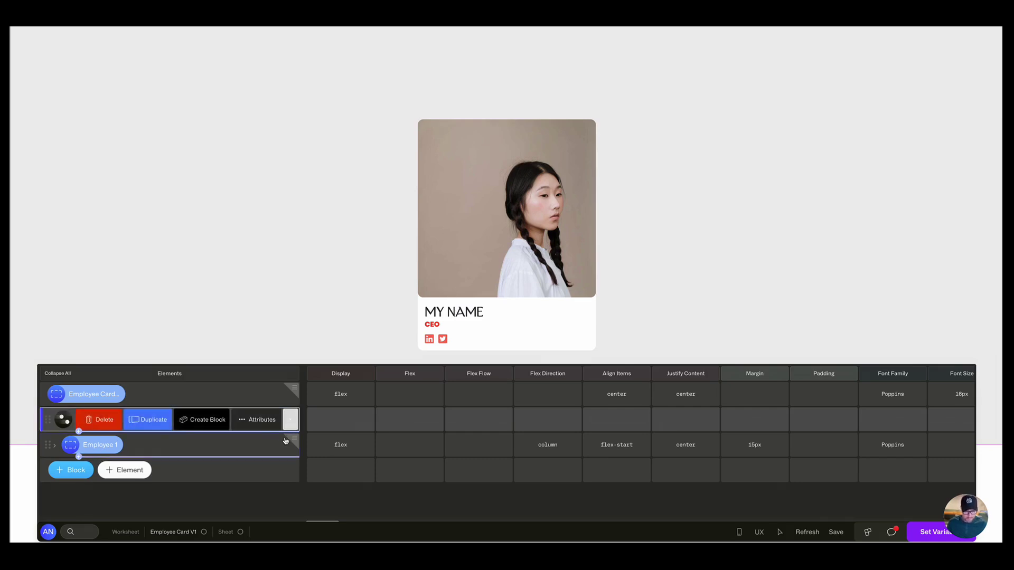
pyautogui.click(267, 419)
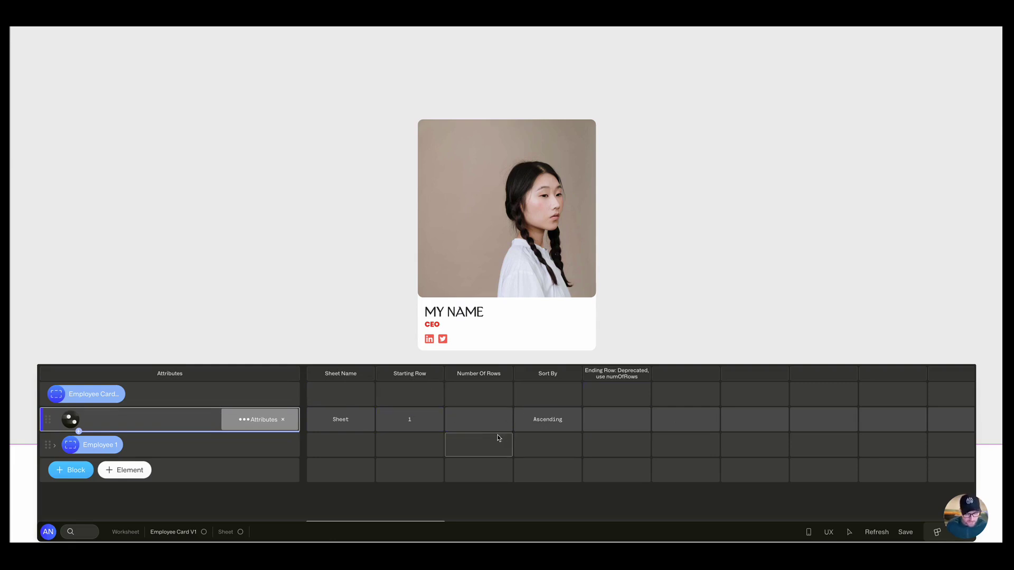
pyautogui.doubleClick(420, 421)
pyautogui.write('2')
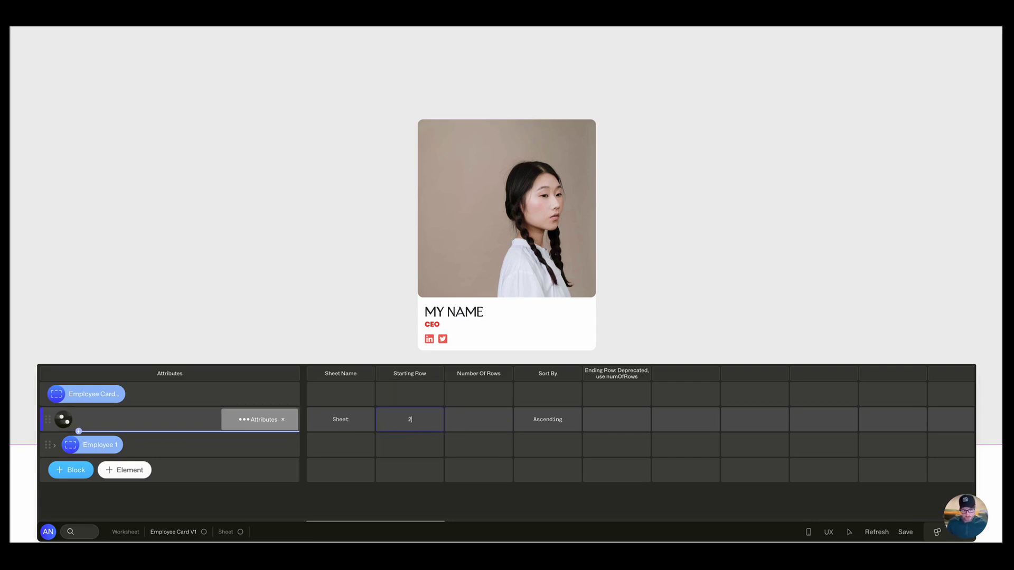
pyautogui.press('Return')
pyautogui.click(226, 532)
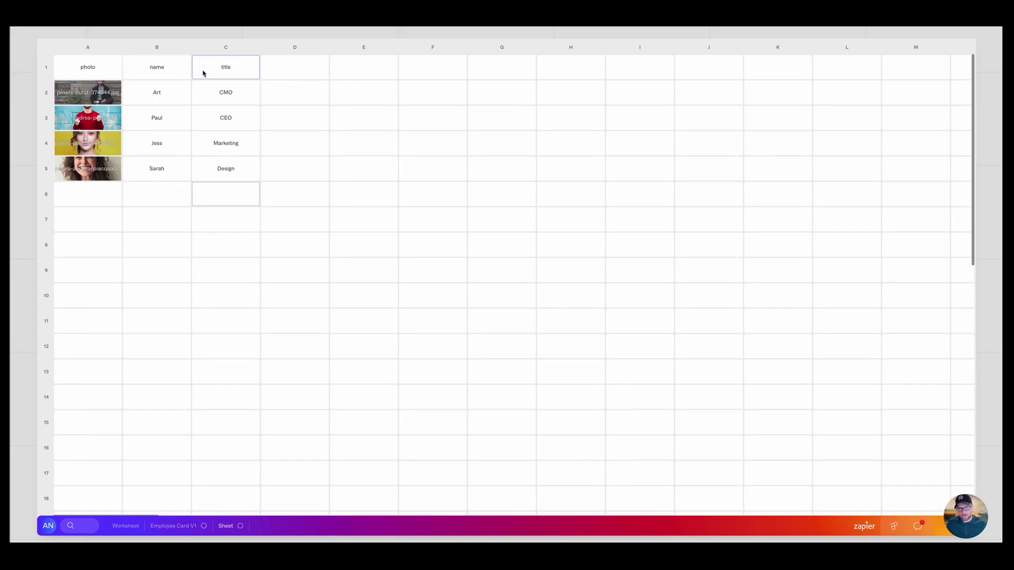
pyautogui.click(176, 526)
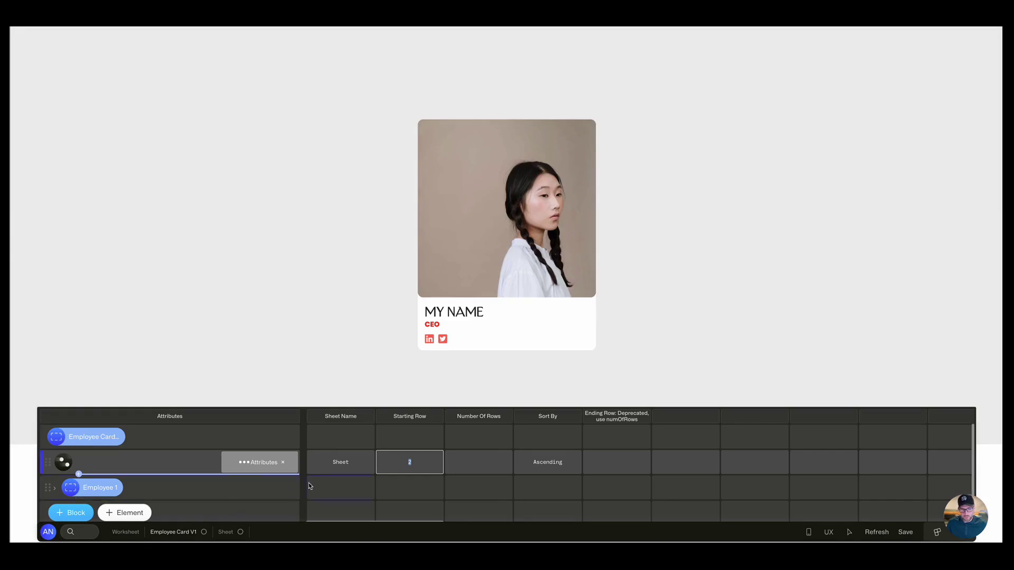
pyautogui.doubleClick(342, 463)
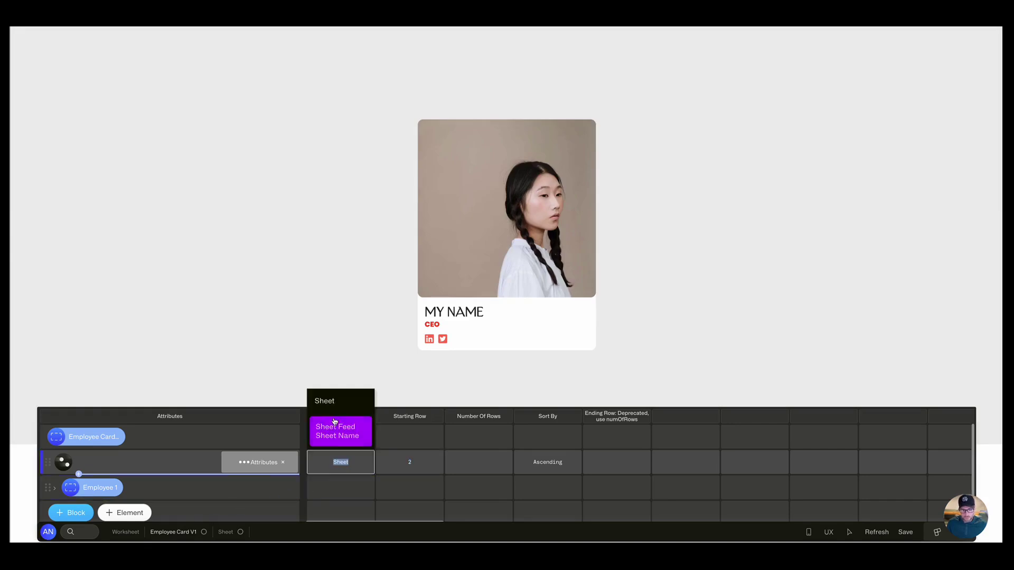
pyautogui.click(330, 402)
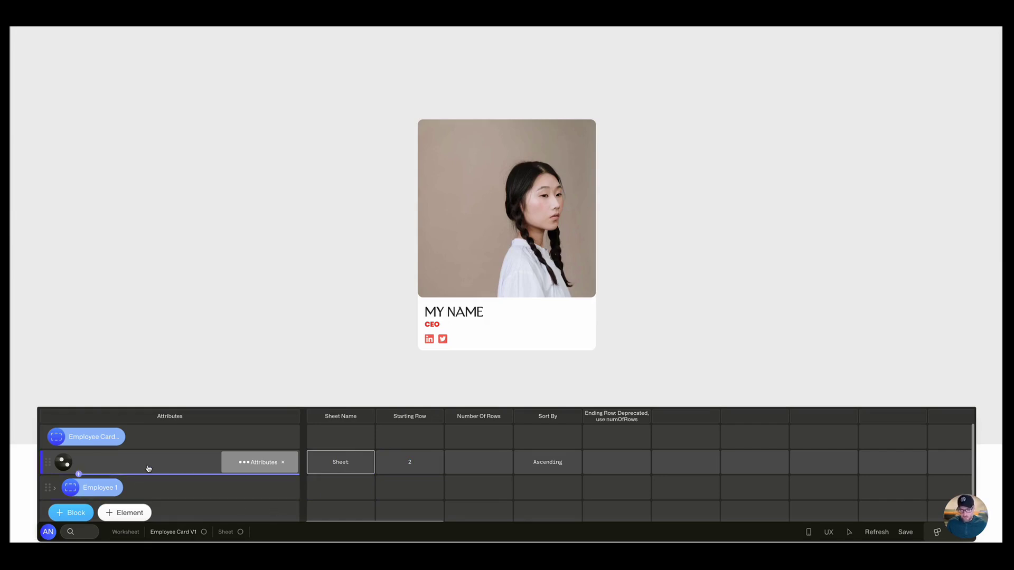
pyautogui.click(285, 464)
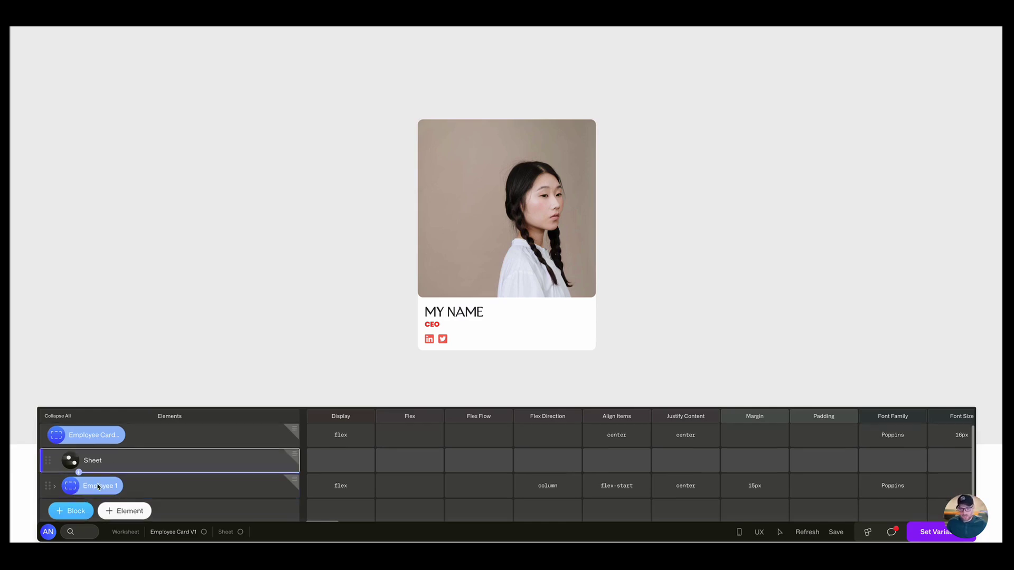
# Step: Nest the Employee 1 container inside the Sheet feed so the card repeats for each sheet row
pyautogui.scroll(-1, 96, 488)
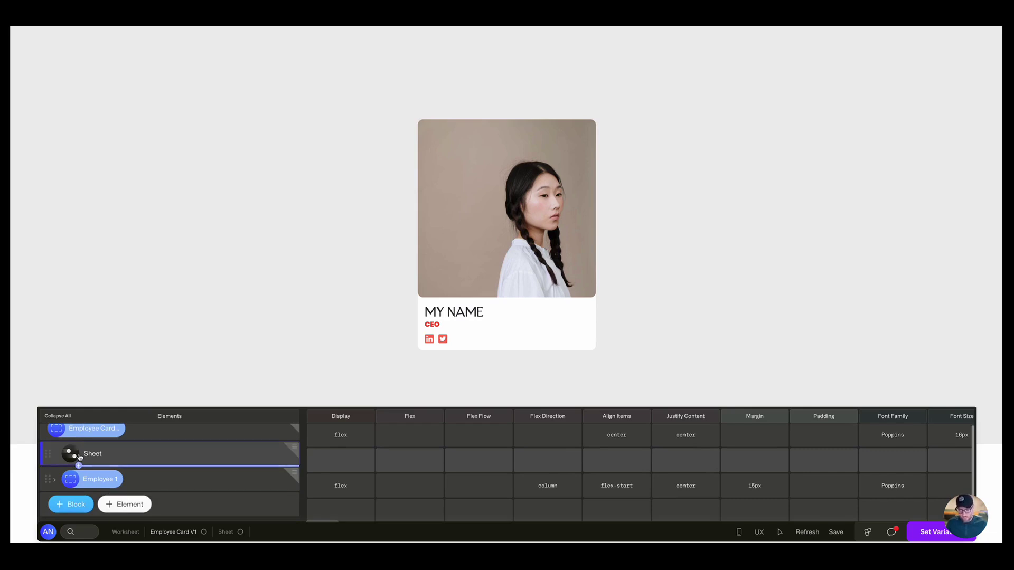
pyautogui.moveTo(48, 480); pyautogui.dragTo(65, 449)
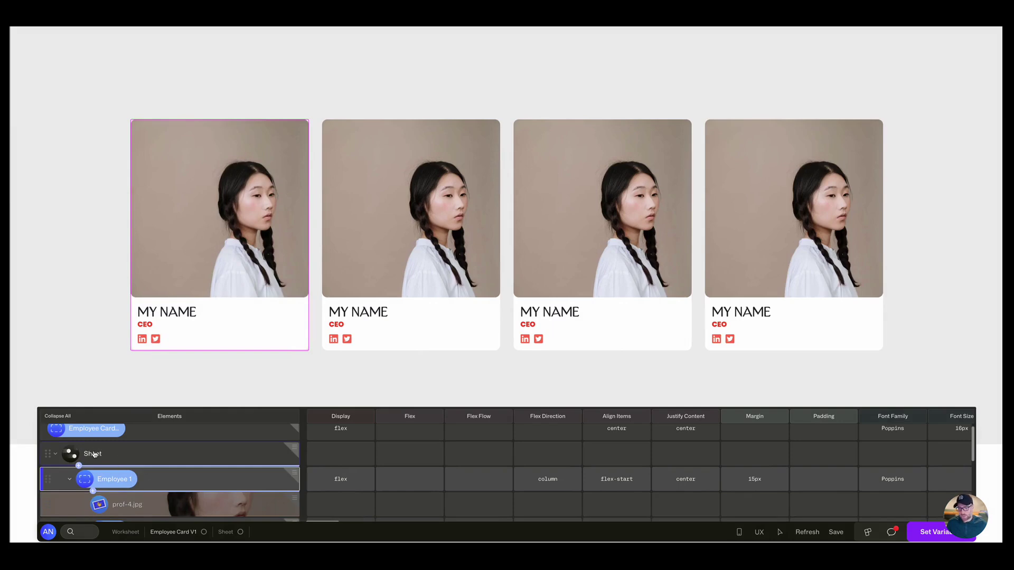
pyautogui.moveTo(98, 408); pyautogui.dragTo(101, 319)
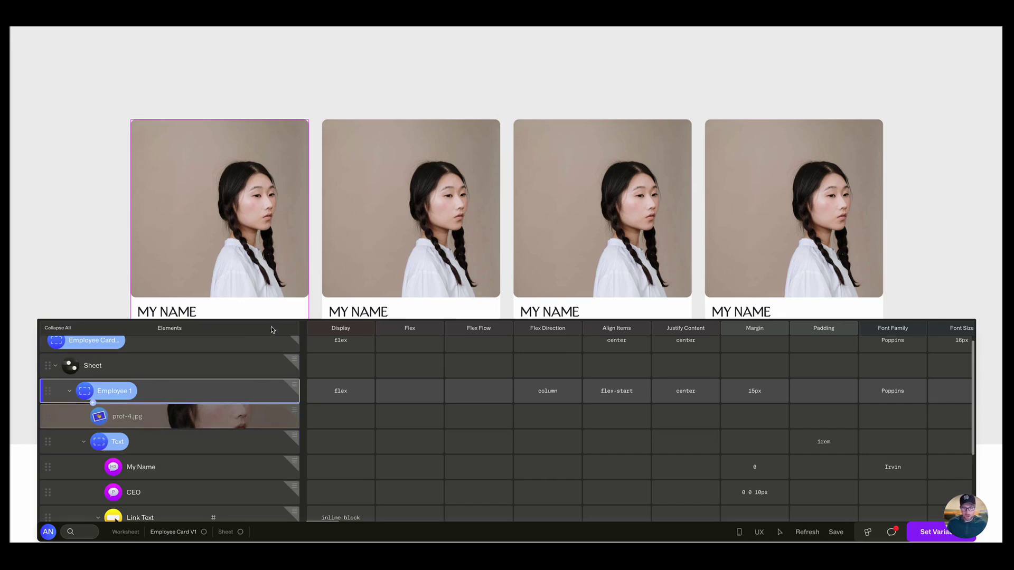
pyautogui.moveTo(273, 320); pyautogui.dragTo(275, 350)
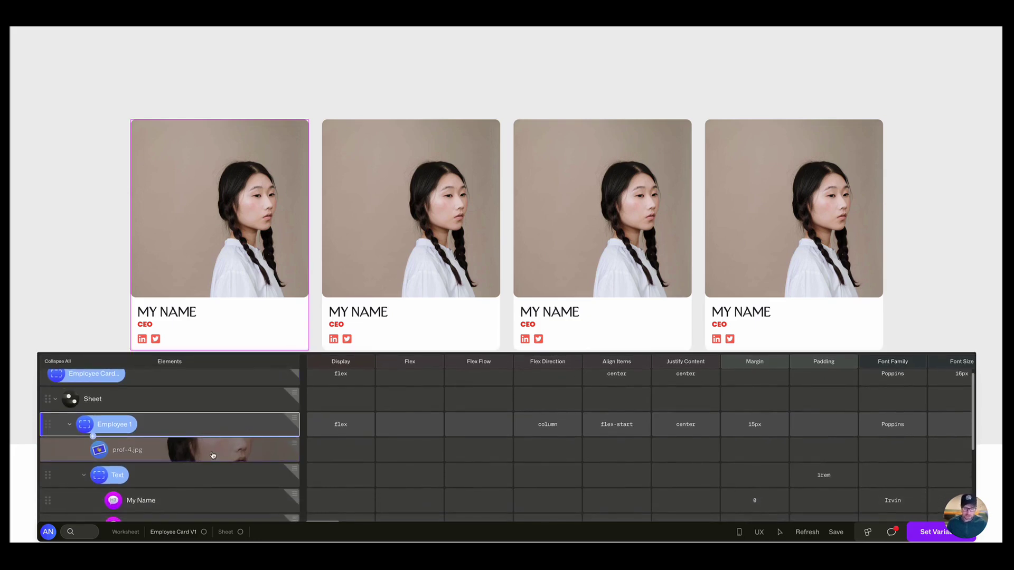
# Step: Replace the Employee 1 image's variable formula with =A to pull the photos from column A of the sheet
pyautogui.click(175, 453)
pyautogui.write("=var('Image')")
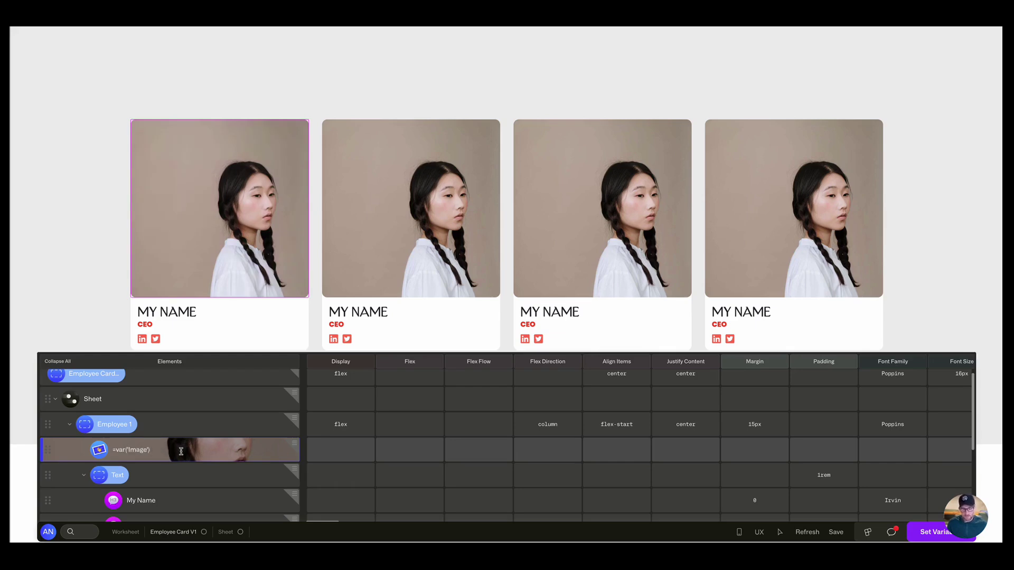
pyautogui.press('Return')
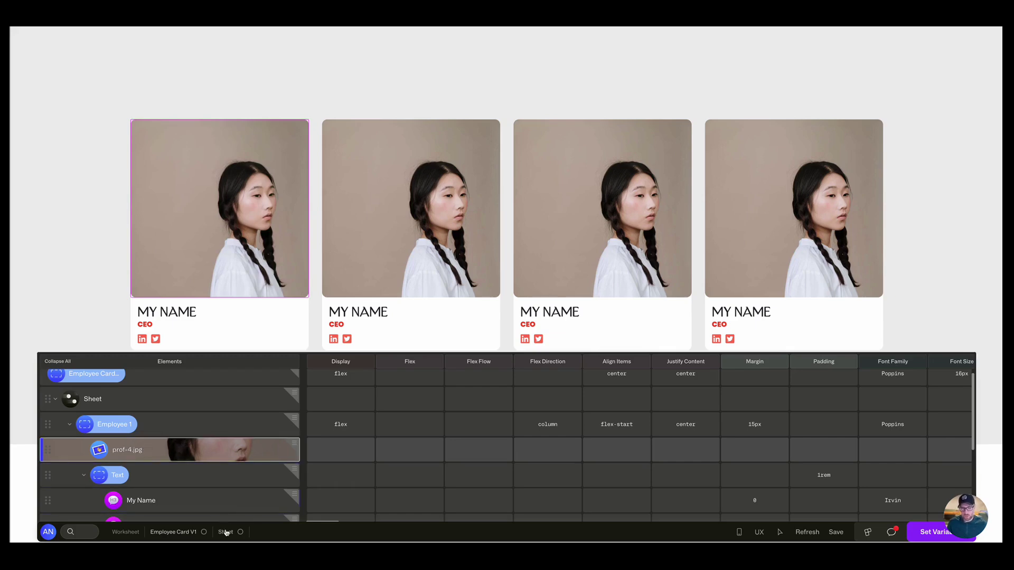
pyautogui.click(227, 532)
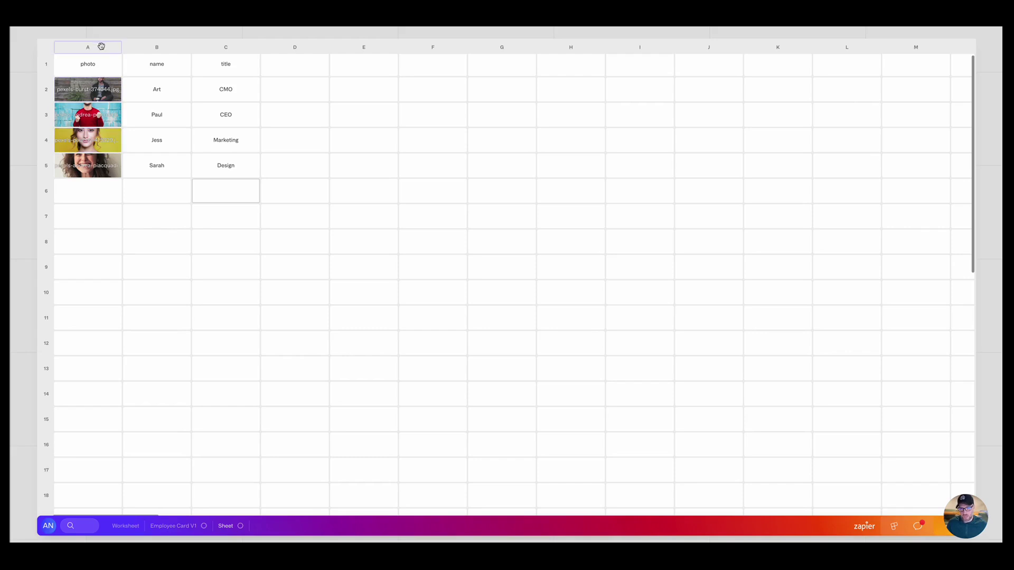
pyautogui.click(178, 531)
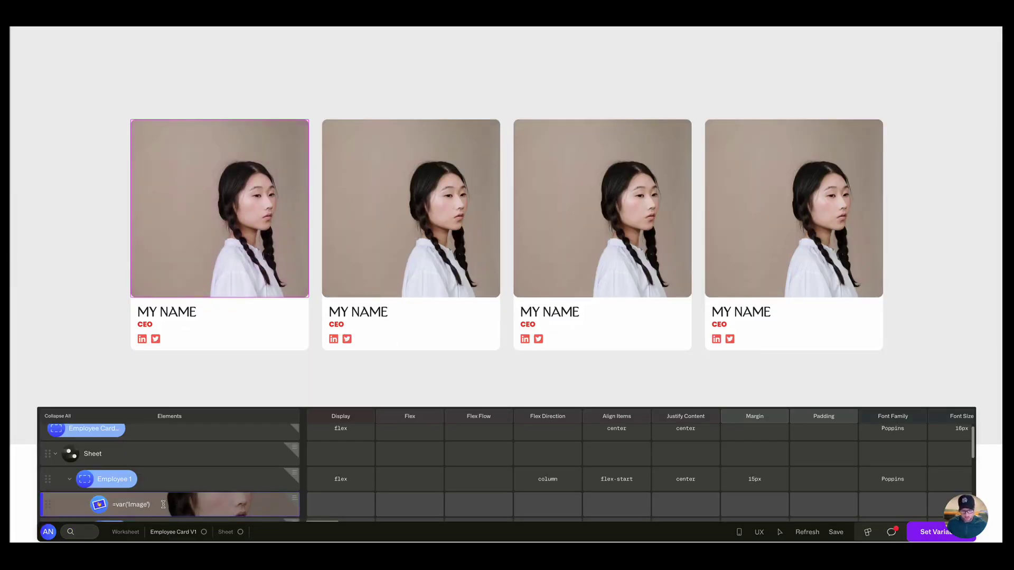
pyautogui.click(163, 504)
pyautogui.press('BackSpace')
pyautogui.press('BackSpace')
pyautogui.press('BackSpace')
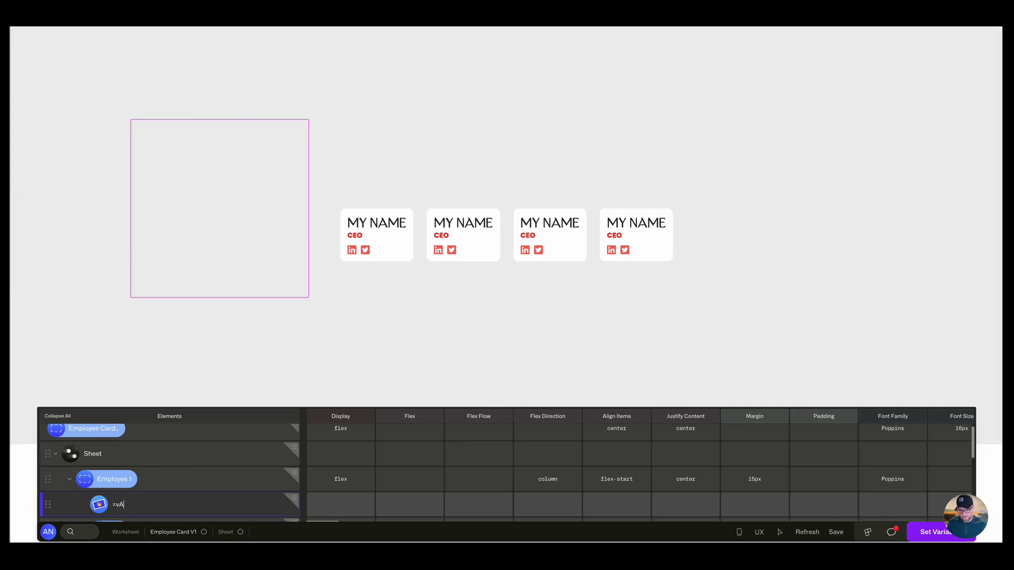
pyautogui.write('A')
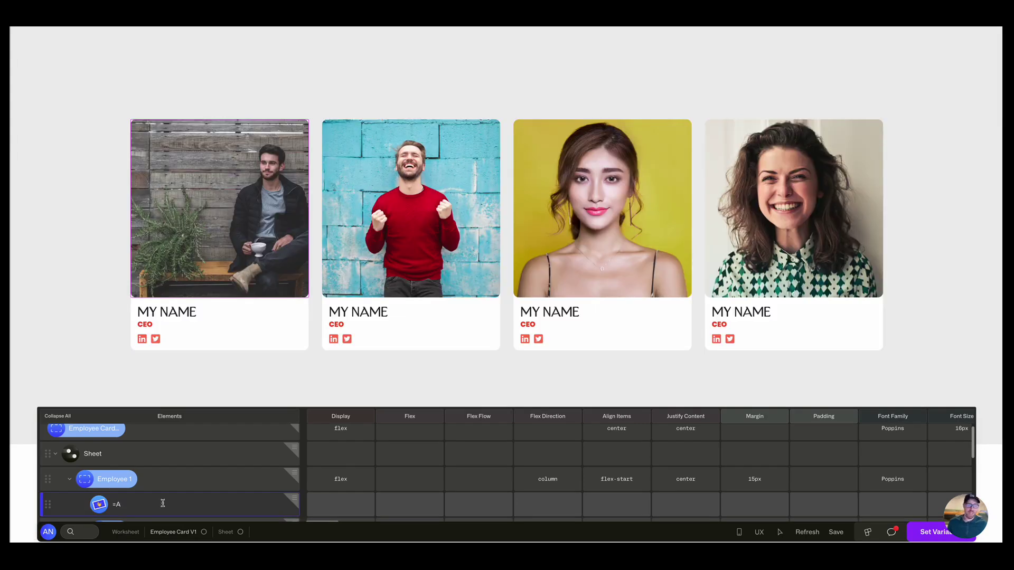
pyautogui.press('Return')
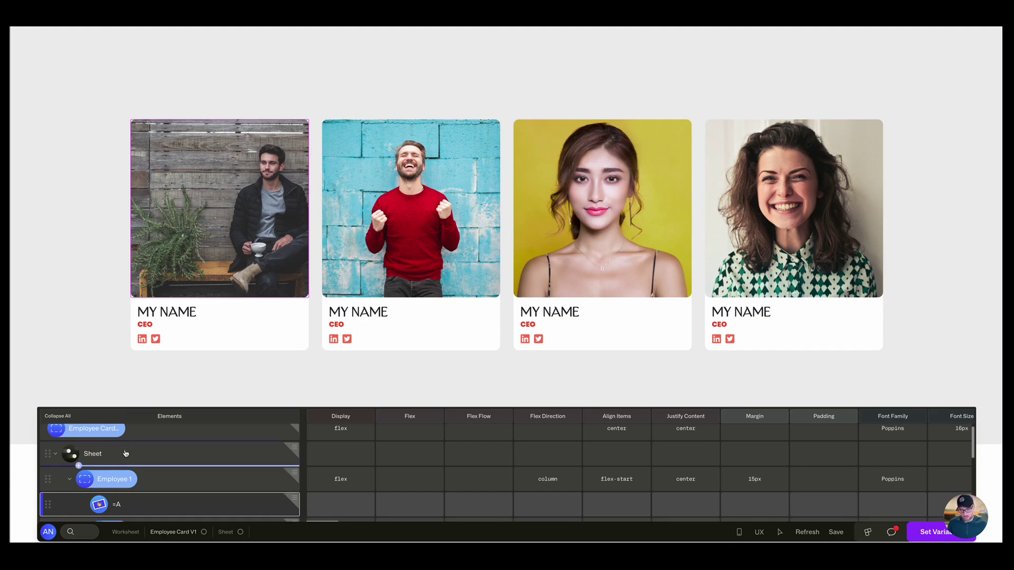
# Step: Replace the My Name text's variable formula with =B to pull the employee names from column B of the sheet
pyautogui.moveTo(156, 400); pyautogui.dragTo(154, 294)
pyautogui.click(154, 446)
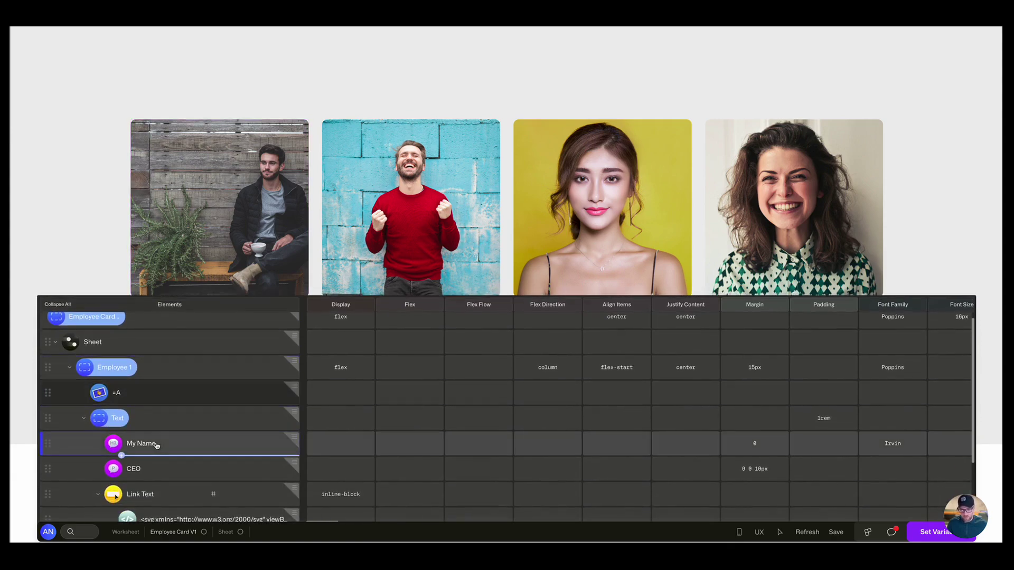
pyautogui.click(163, 446)
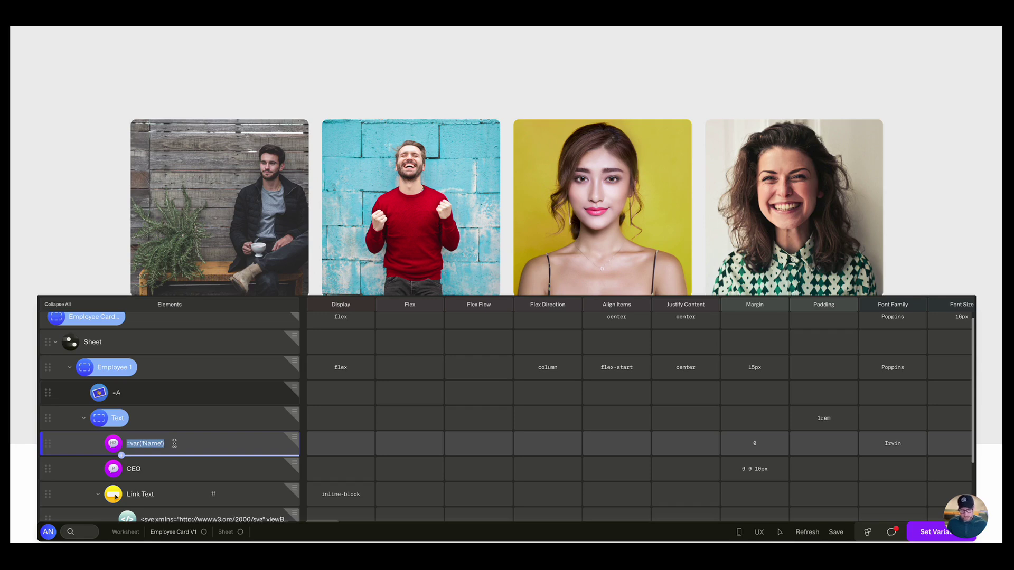
pyautogui.write('=')
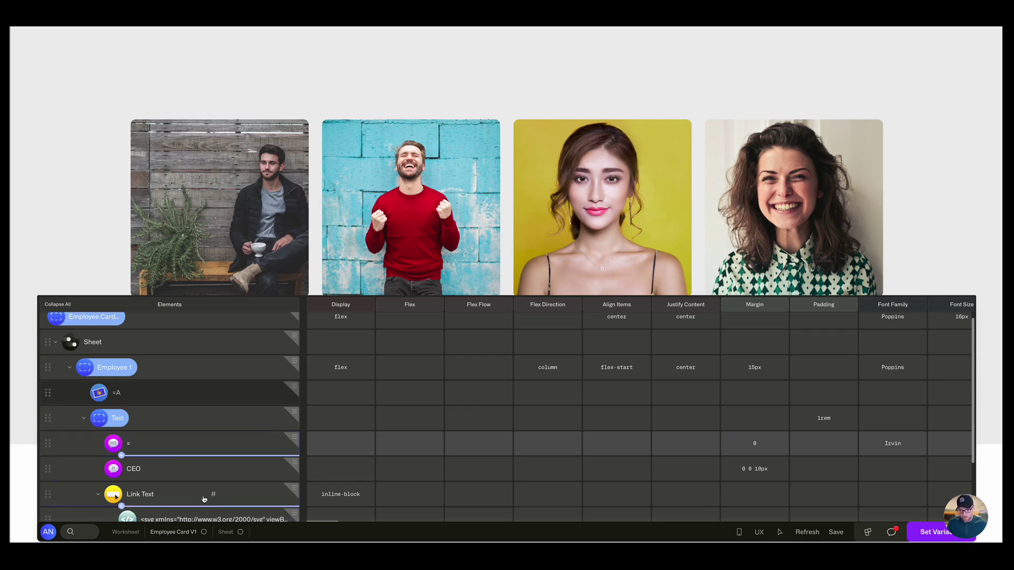
pyautogui.click(229, 535)
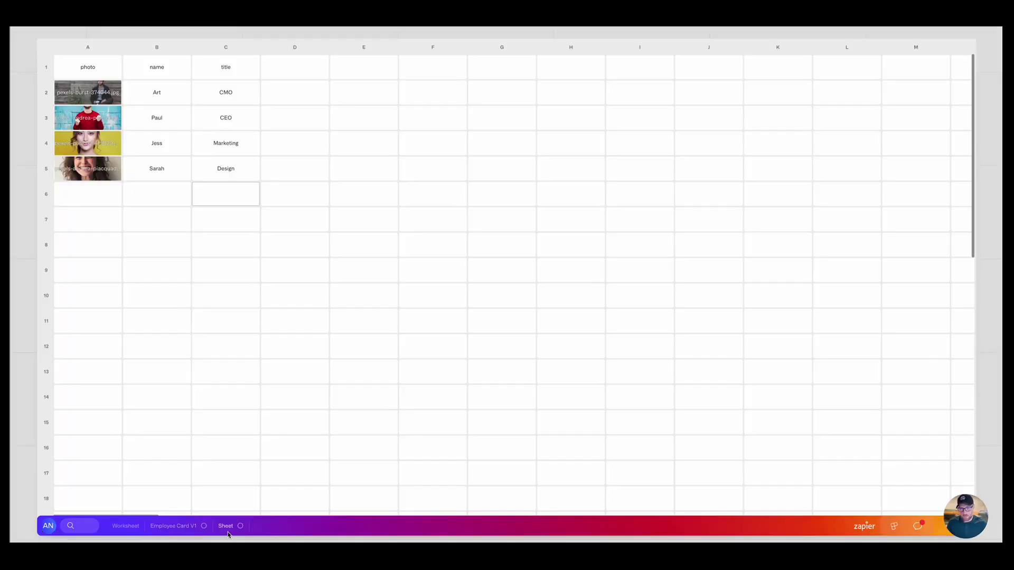
pyautogui.click(174, 527)
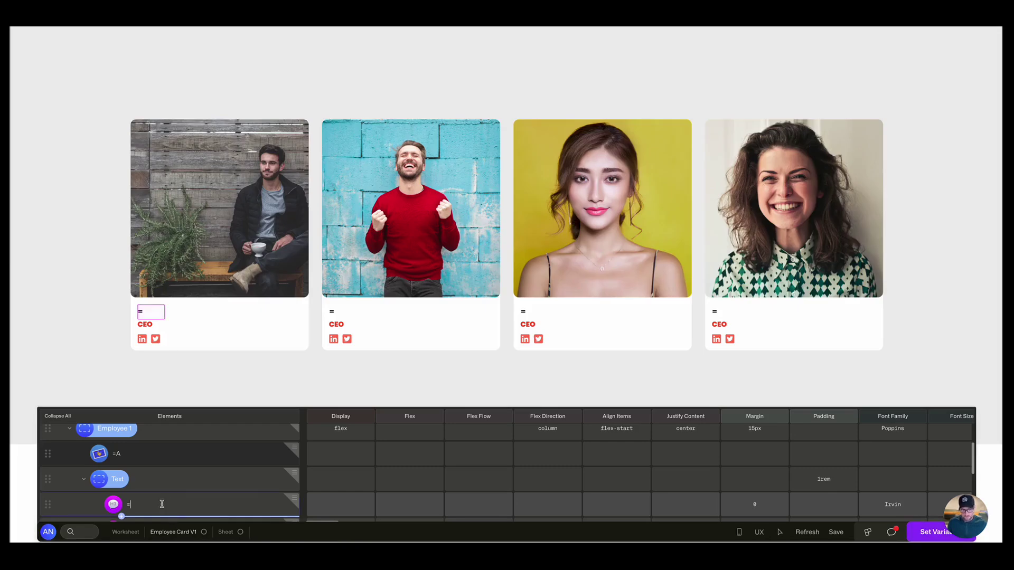
pyautogui.write('b')
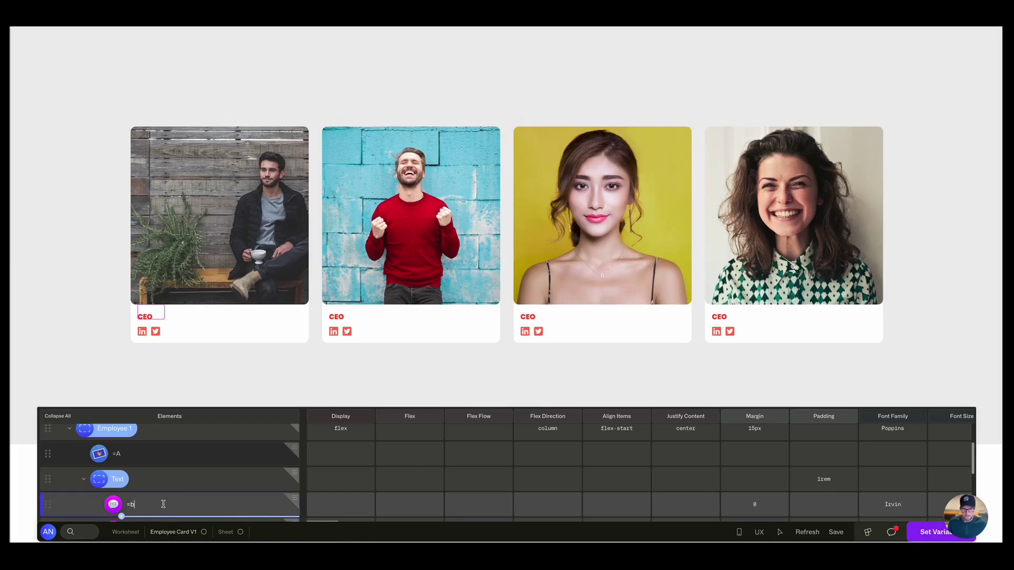
pyautogui.press('BackSpace')
pyautogui.write('B')
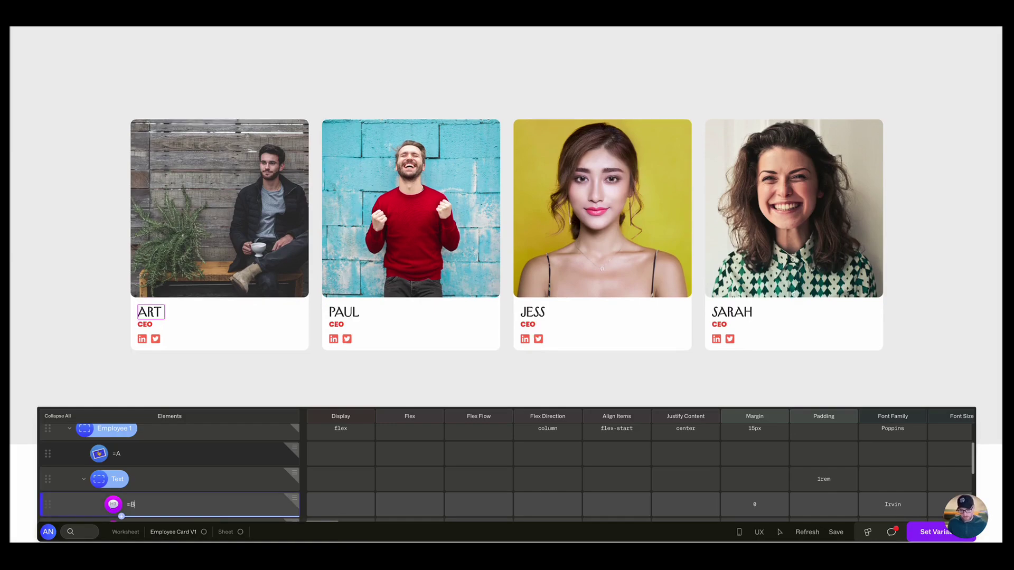
pyautogui.press('Return')
# Step: Replace the CEO text's variable formula with =C to pull the job titles from column C of the sheet
pyautogui.click(224, 532)
pyautogui.scroll(2, 227, 100)
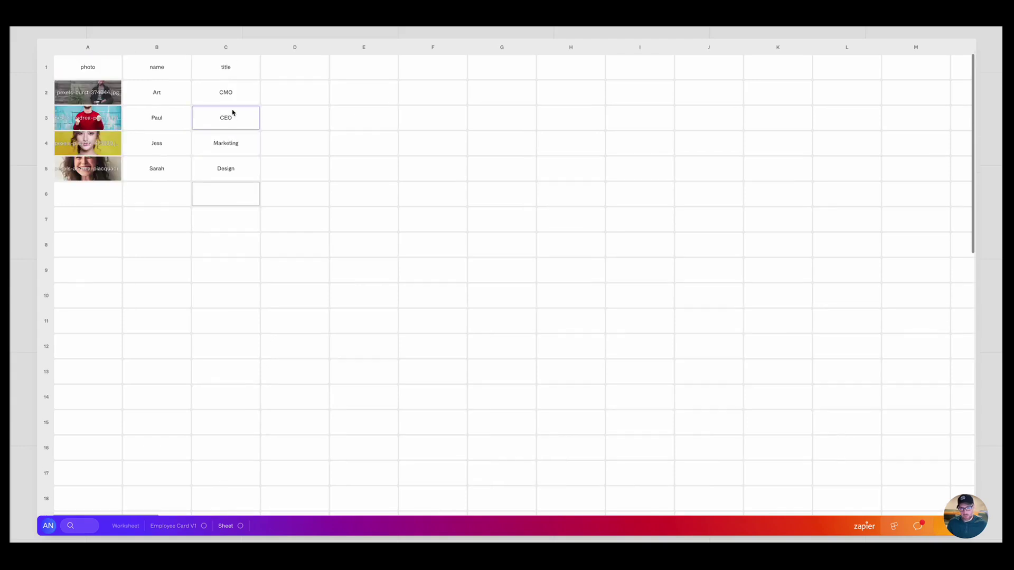
pyautogui.click(164, 525)
pyautogui.doubleClick(157, 458)
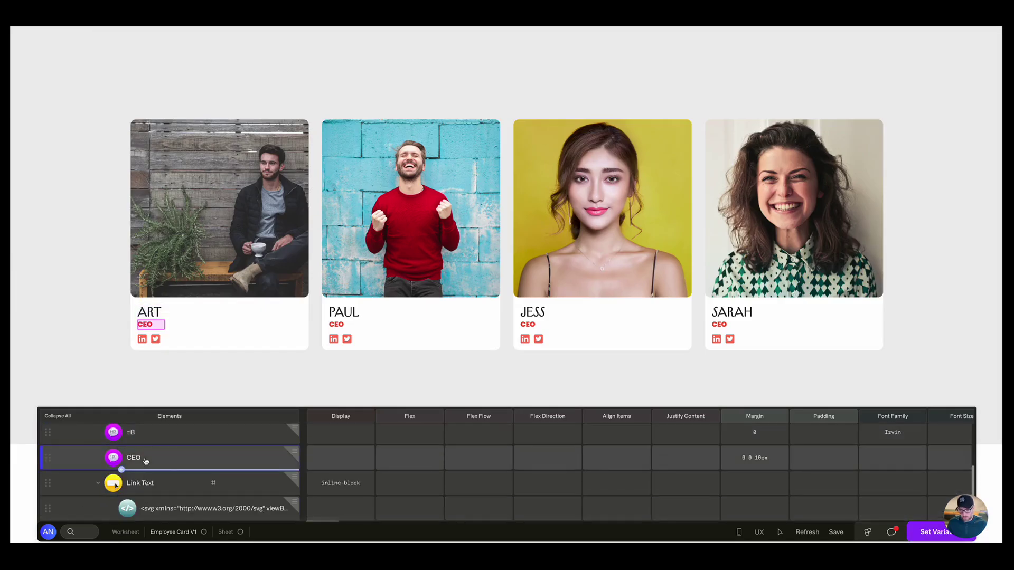
pyautogui.press('BackSpace')
pyautogui.press('BackSpace')
pyautogui.press('BackSpace')
pyautogui.press('BackSpace')
pyautogui.press('BackSpace')
pyautogui.press('BackSpace')
pyautogui.press('BackSpace')
pyautogui.press('BackSpace')
pyautogui.press('BackSpace')
pyautogui.press('BackSpace')
pyautogui.press('BackSpace')
pyautogui.press('BackSpace')
pyautogui.press('BackSpace')
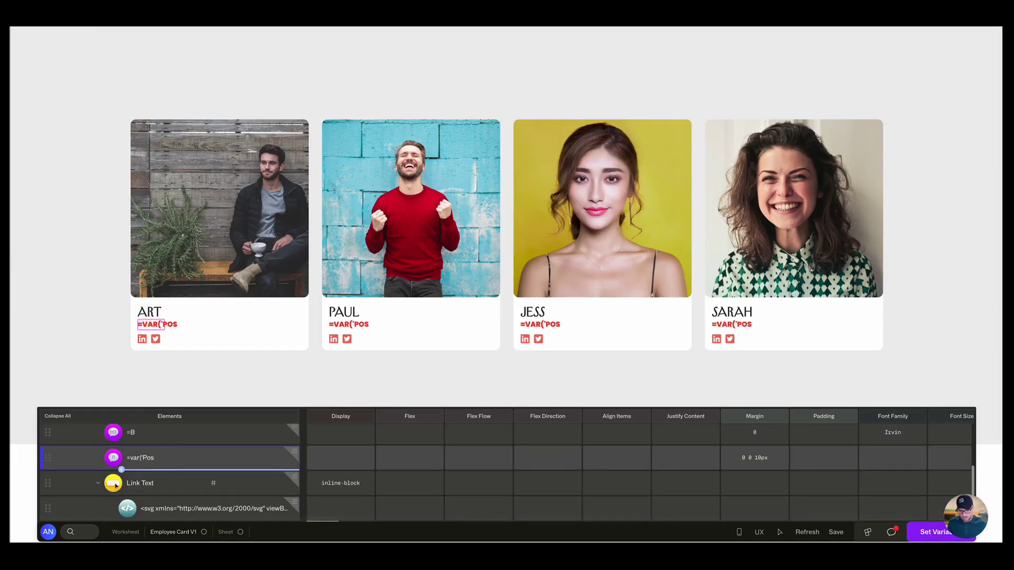
pyautogui.press('BackSpace')
pyautogui.press('BackSpace')
pyautogui.write('C')
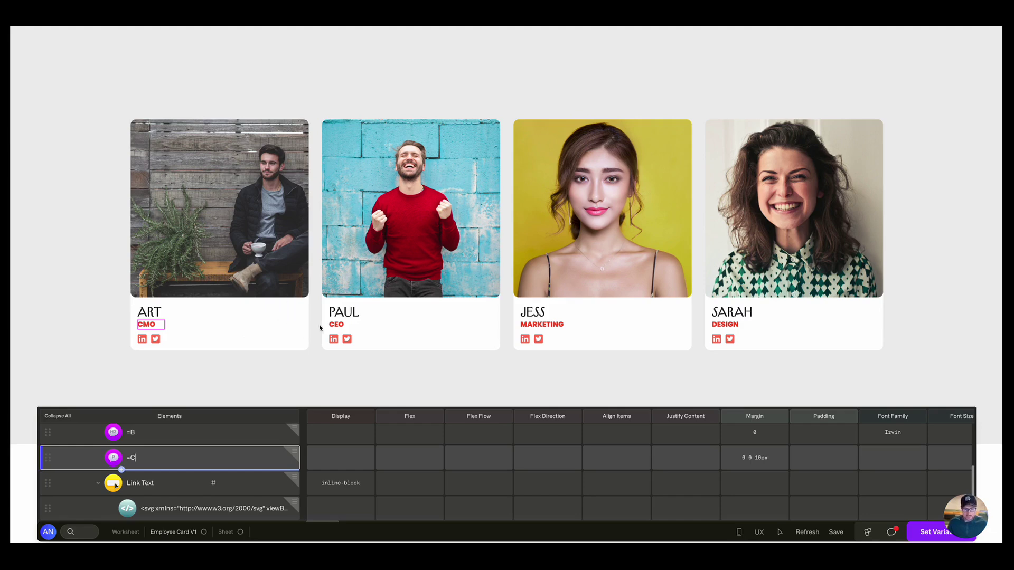
# Step: Add the cartoon character photo, name Employee and title Animation in row 6 of the sheet, and return to the Employee Card V1 block
pyautogui.click(226, 532)
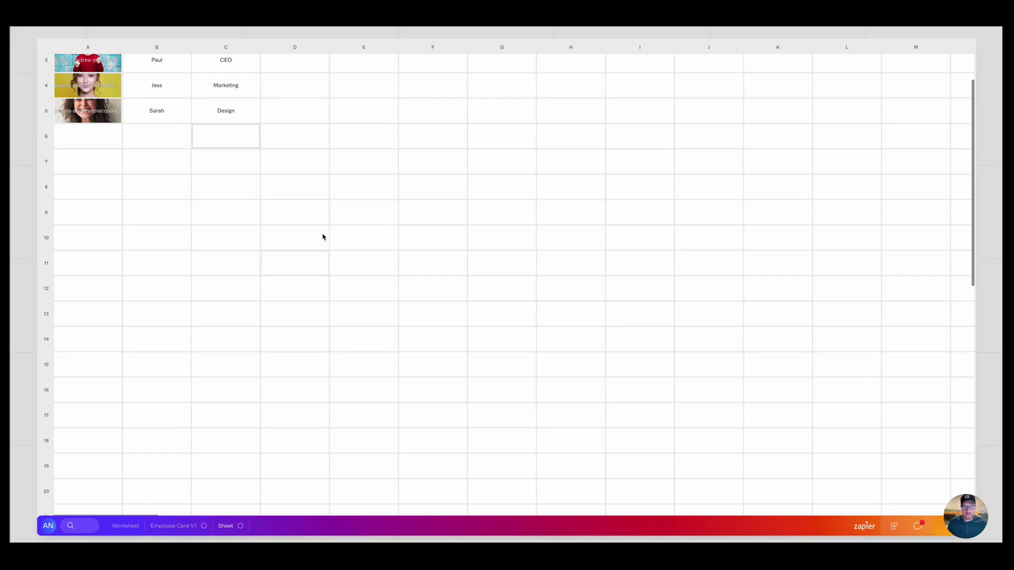
pyautogui.scroll(2, 324, 220)
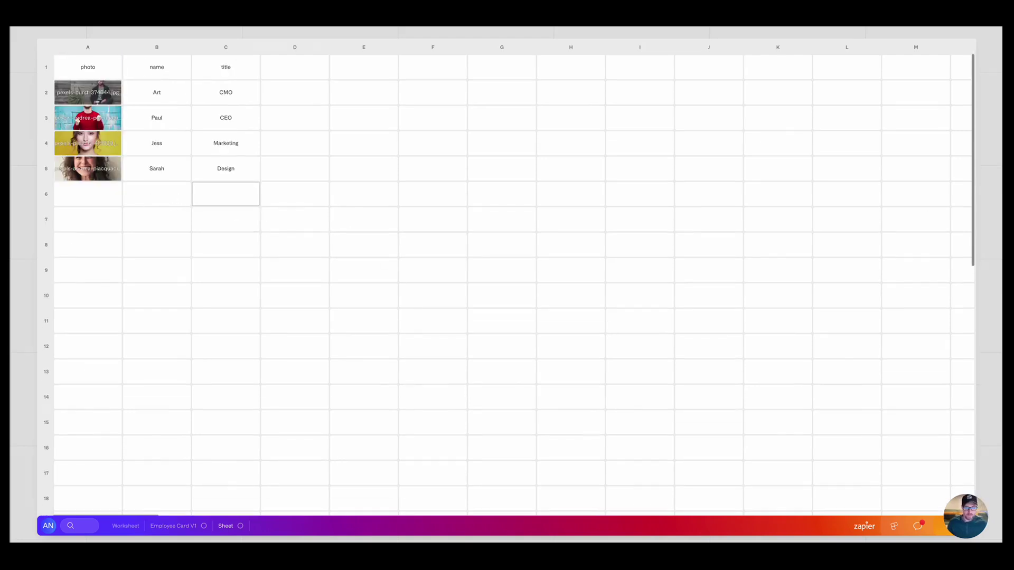
pyautogui.moveTo(971, 296); pyautogui.dragTo(98, 200)
pyautogui.click(156, 200)
pyautogui.click(163, 196)
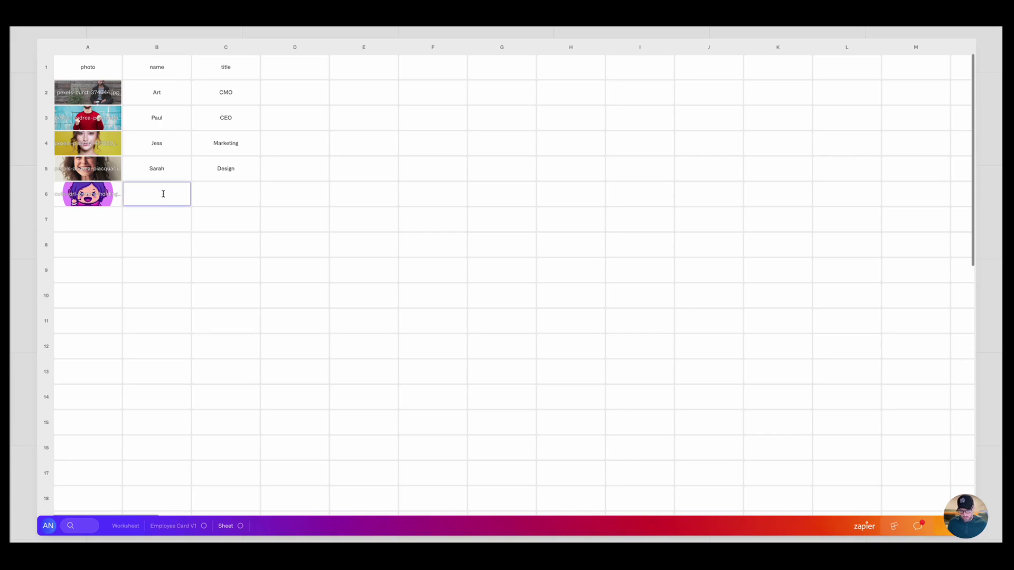
pyautogui.write('Employee')
pyautogui.click(248, 195)
pyautogui.write('Animation')
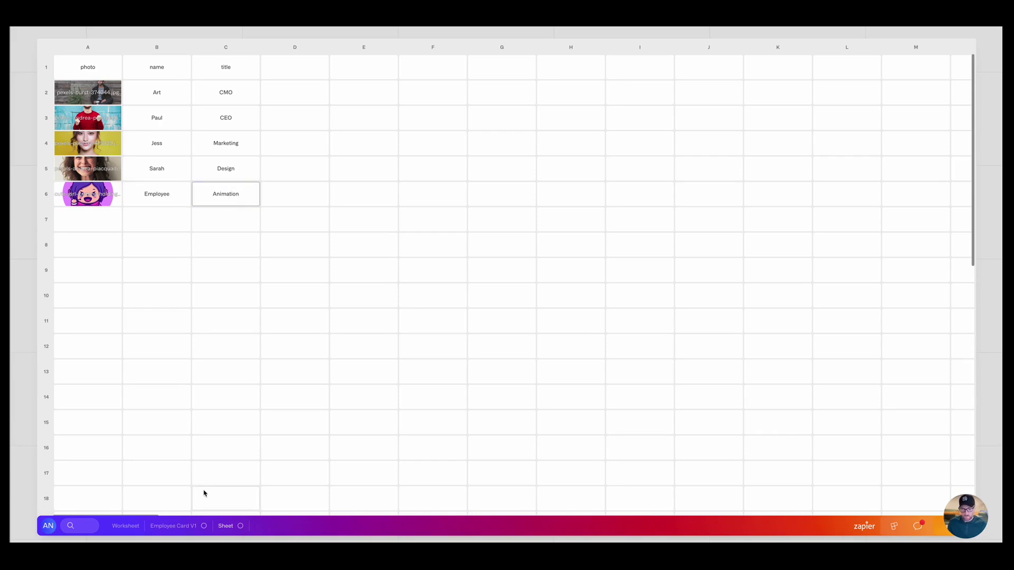
pyautogui.click(193, 526)
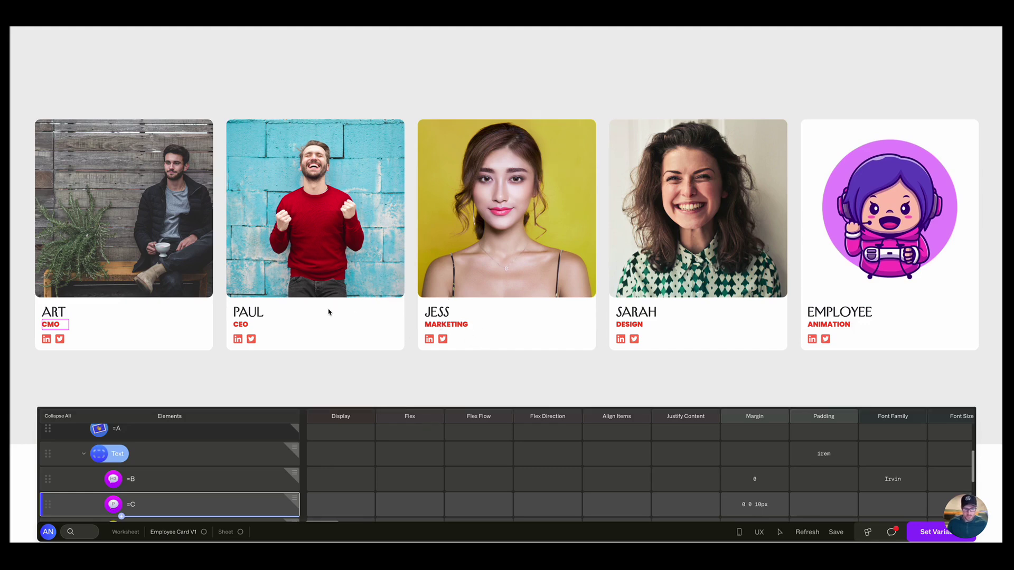
pyautogui.moveTo(287, 407); pyautogui.dragTo(287, 359)
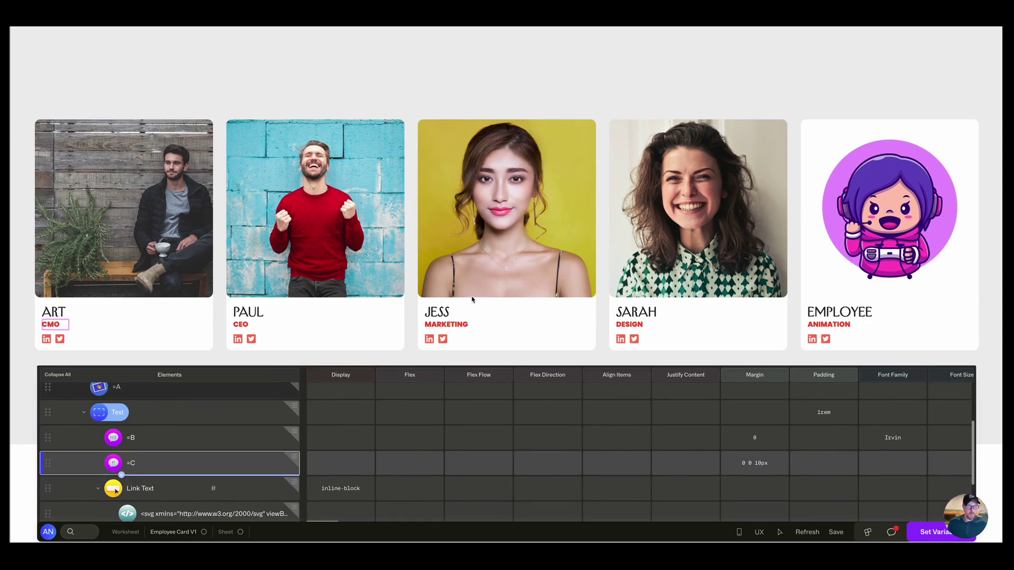